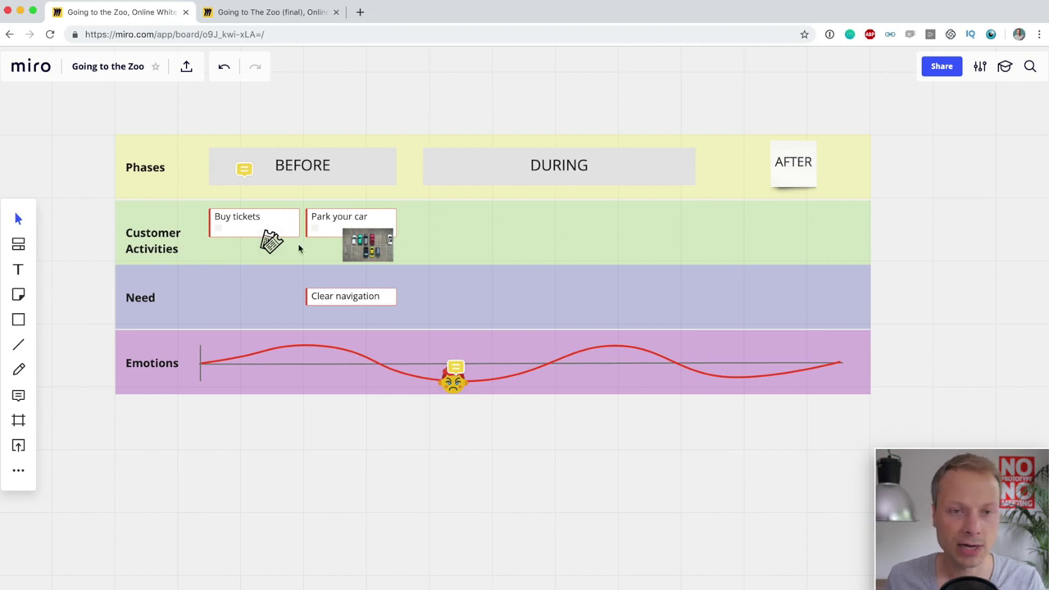
Duplicate the "Park your car" card into the next Customer Activities column and retitle the copy "Wait in line to get in"
drag(315, 230, 420, 229)
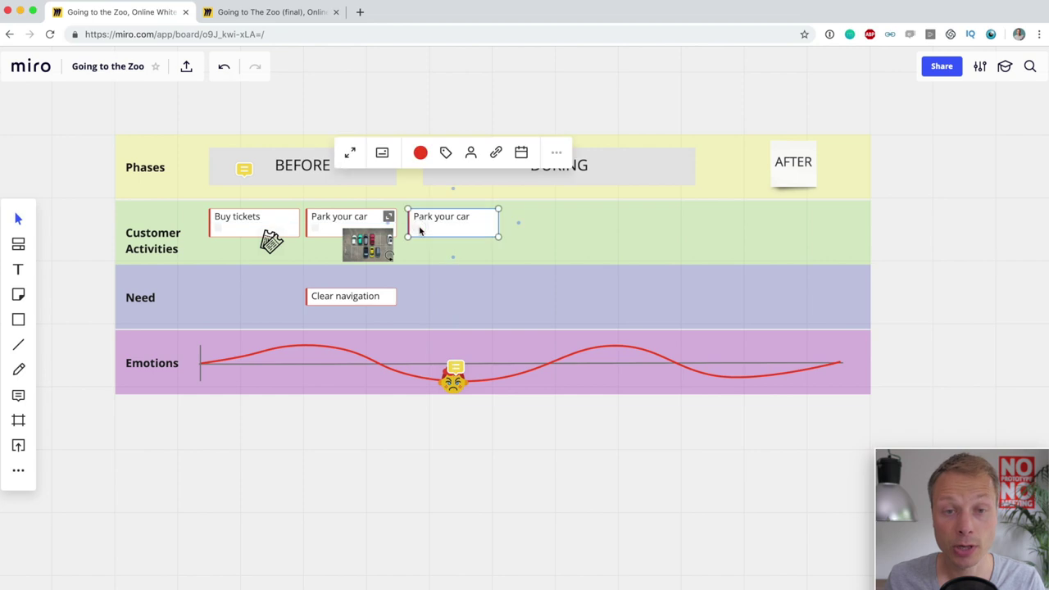
double_click(464, 215)
text(Wal)
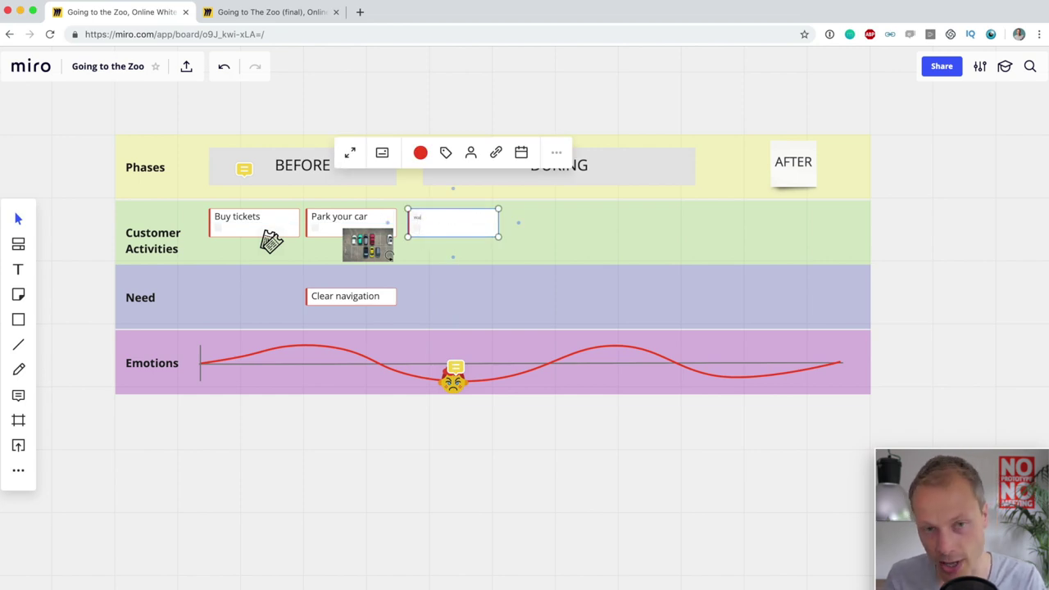
text(t in line to get in)
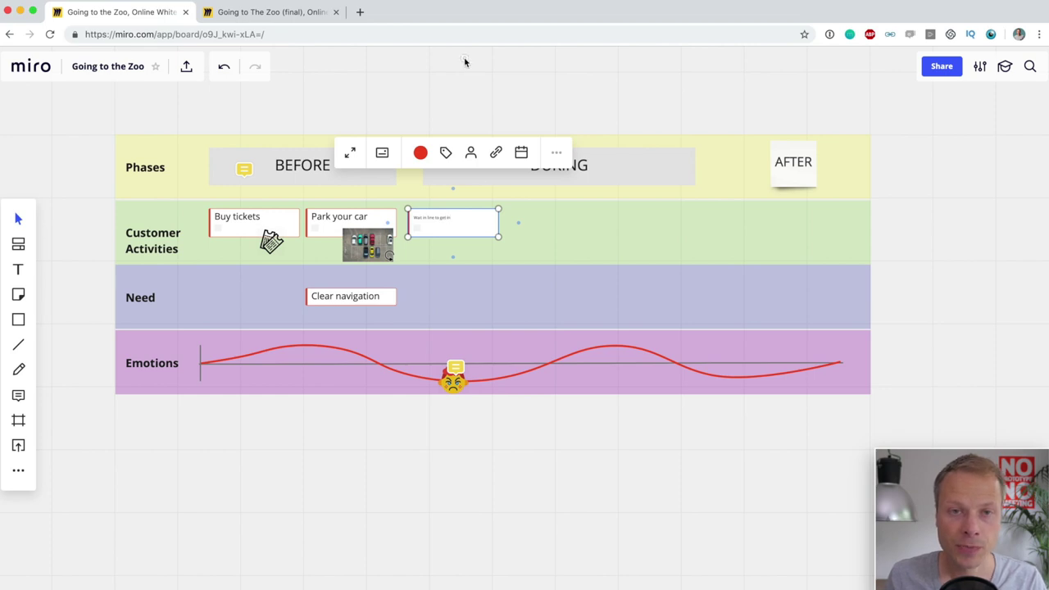
click(463, 58)
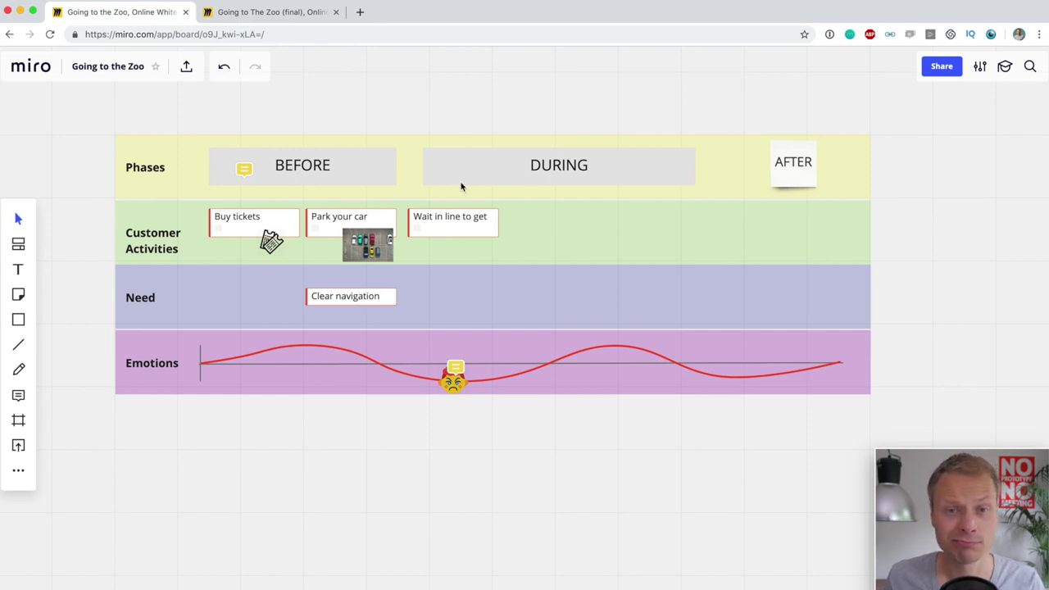
Shift the DURING block and AFTER note to the right and widen the BEFORE block to span all three activity cards
drag(573, 168, 627, 169)
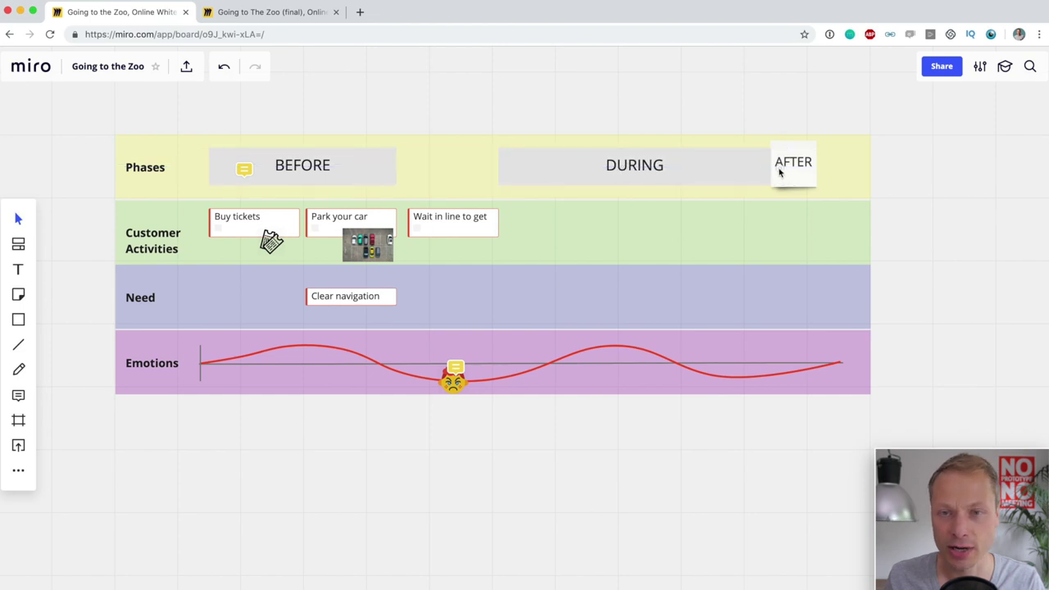
drag(780, 174, 817, 172)
drag(713, 168, 726, 169)
click(410, 162)
click(360, 169)
drag(398, 166, 499, 165)
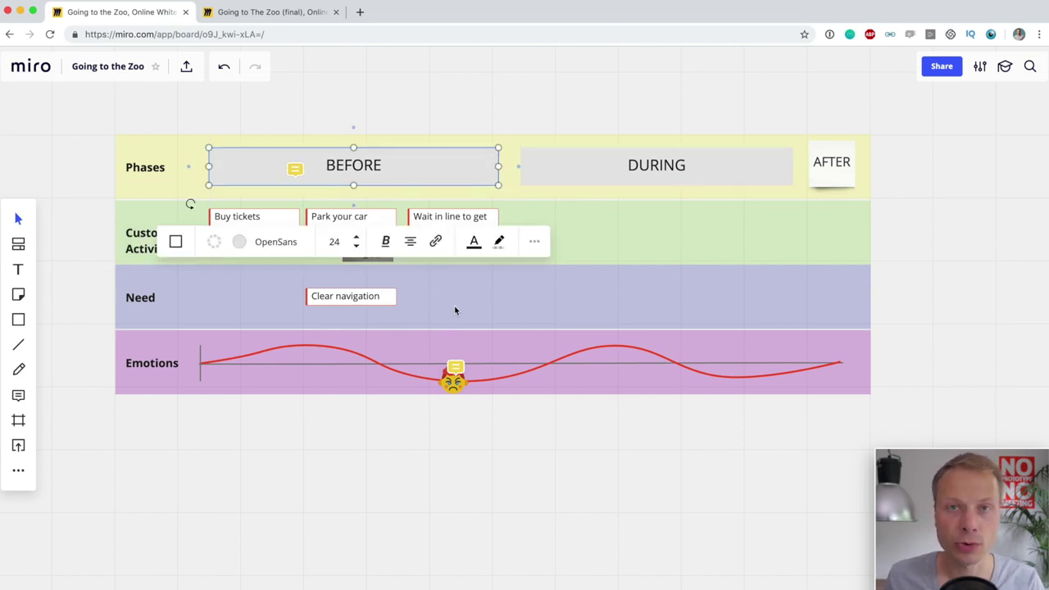
click(413, 92)
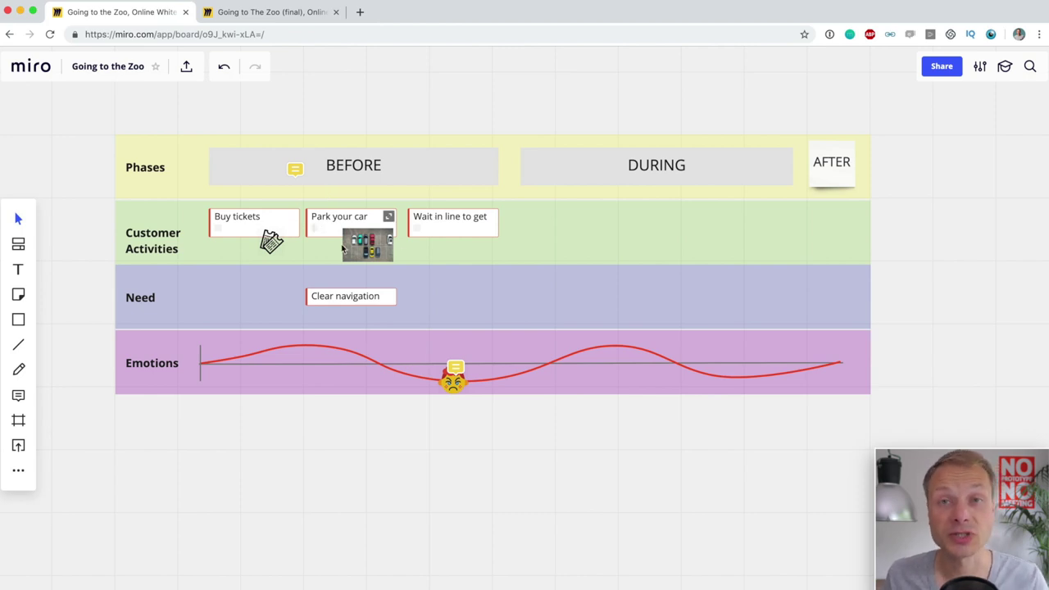
Move the "Park your car" card with its photo, the waiting-in-line card and the "Clear navigation" card together one column to the right
drag(462, 252, 350, 223)
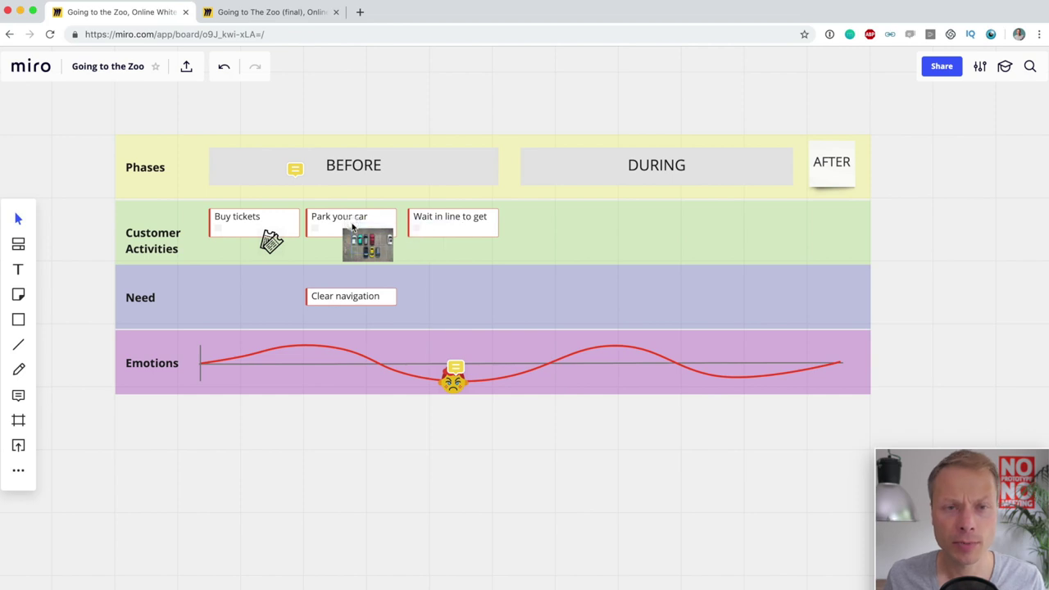
click(339, 220)
shift+click(373, 240)
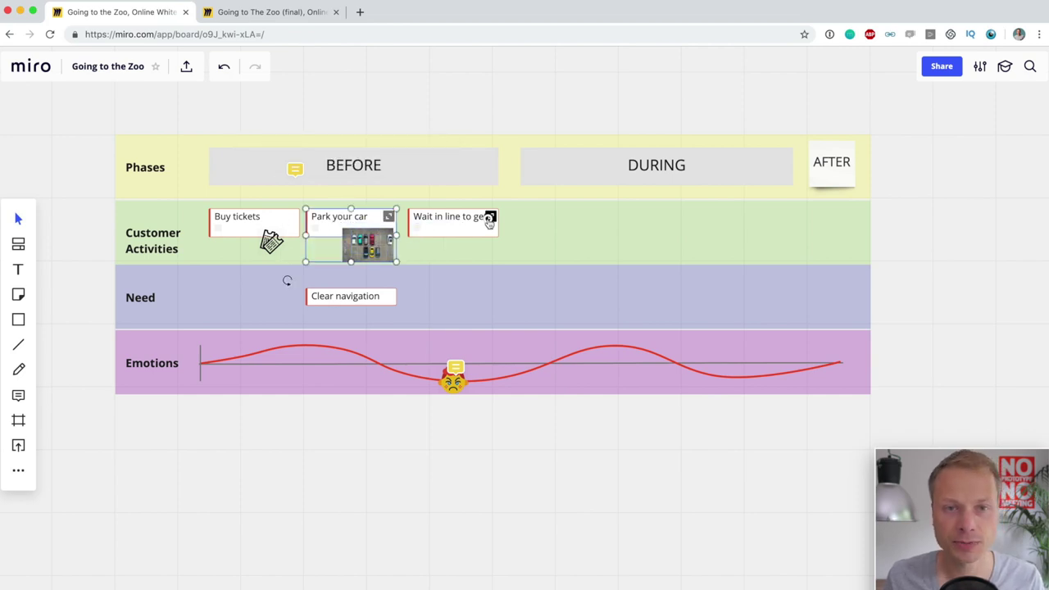
click(488, 216)
click(688, 200)
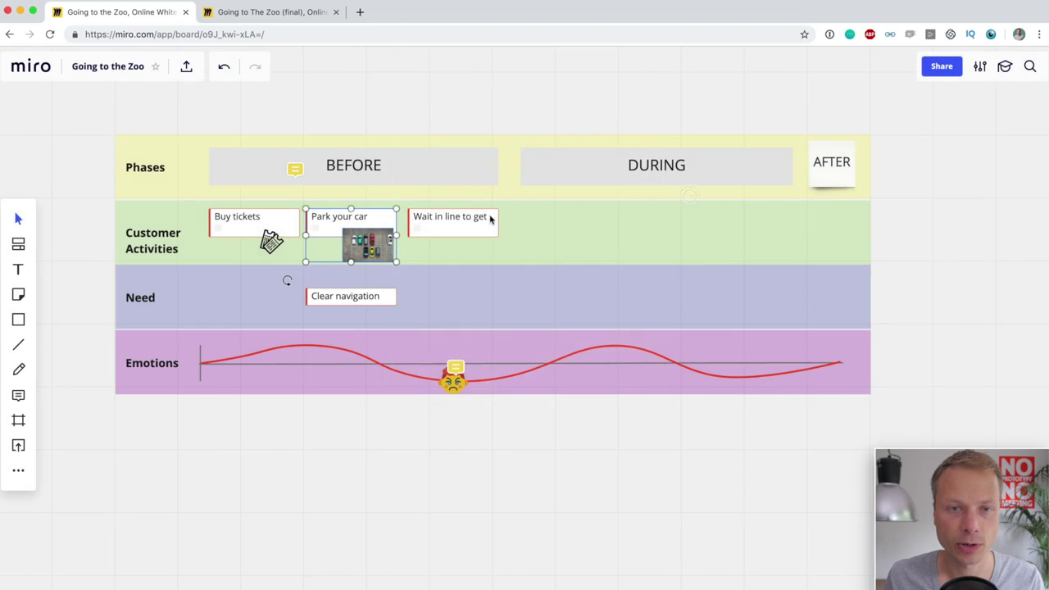
shift+click(480, 225)
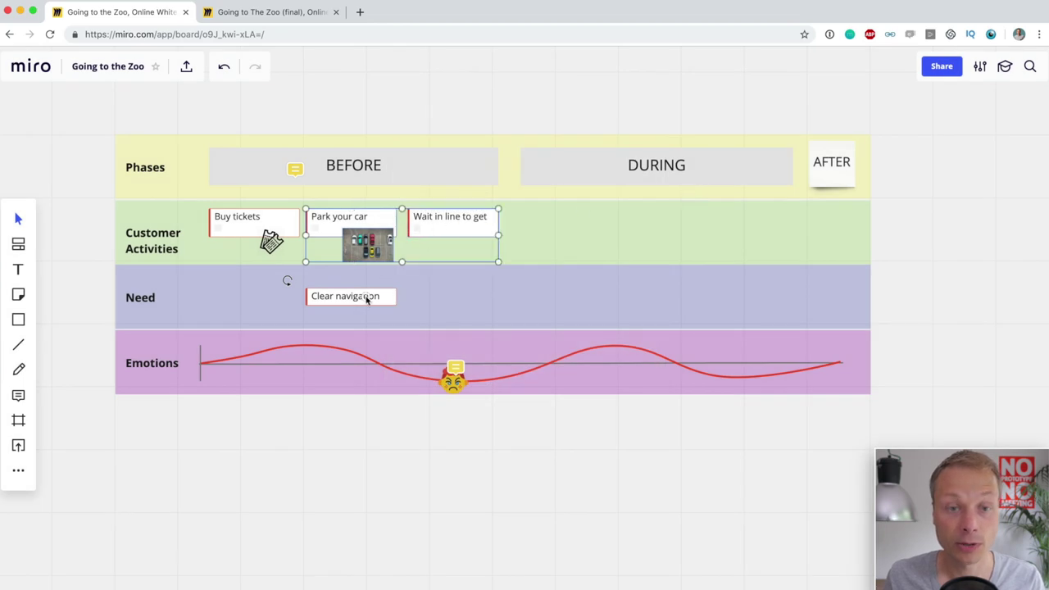
shift+click(364, 298)
drag(366, 300, 469, 302)
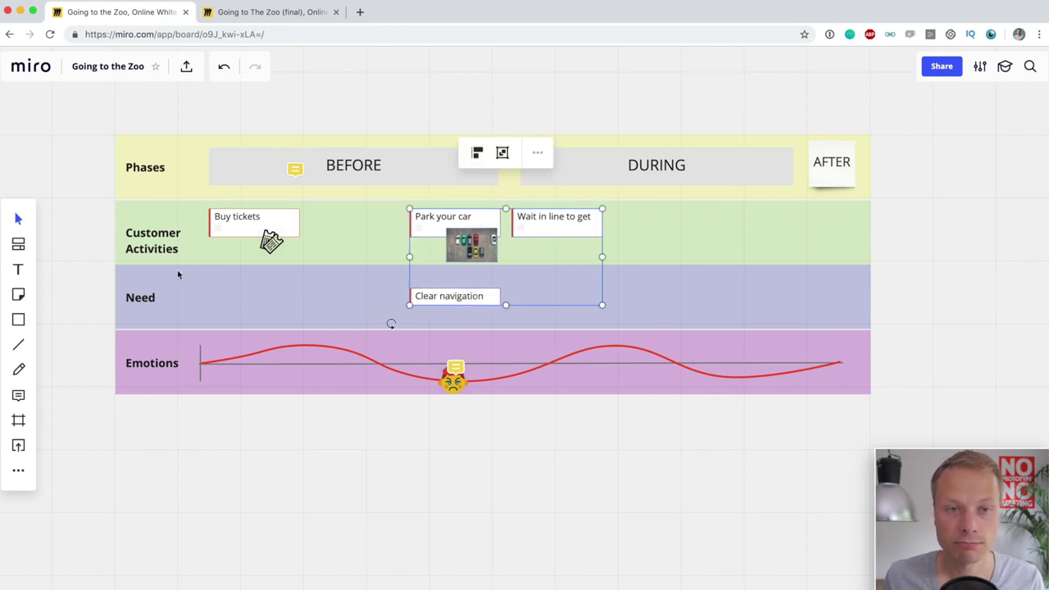
Duplicate the "Buy tickets" card into the empty column before the "Park your car" card
click(250, 231)
drag(253, 224, 338, 222)
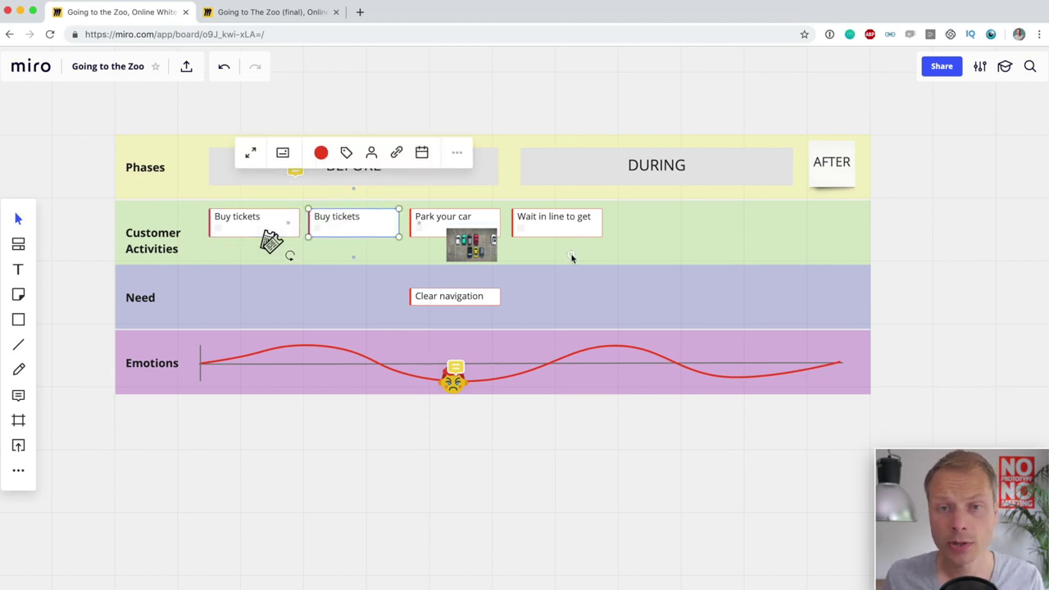
click(554, 310)
drag(383, 304, 575, 206)
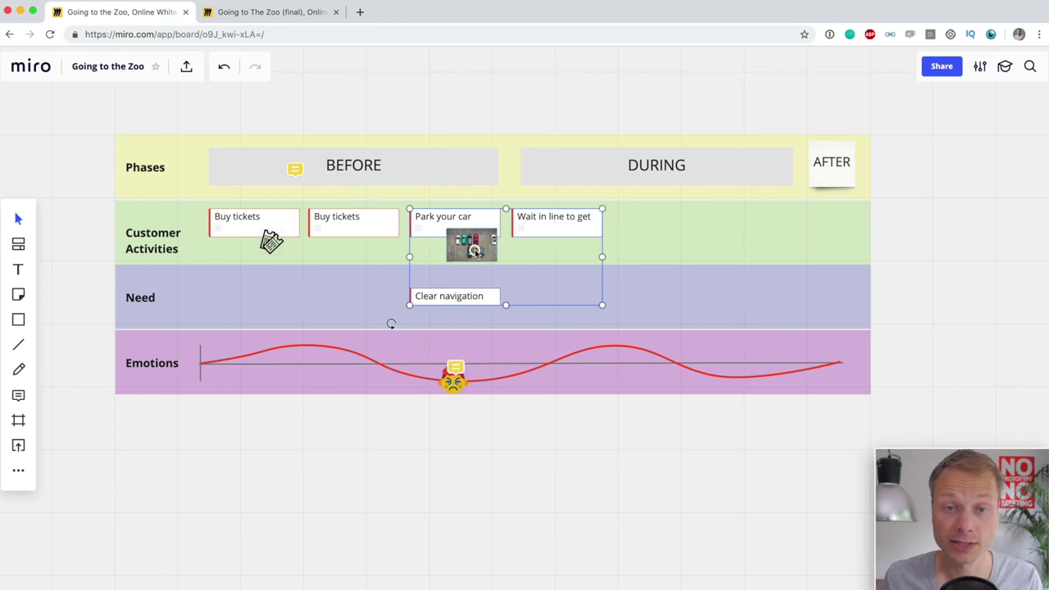
right_click(460, 256)
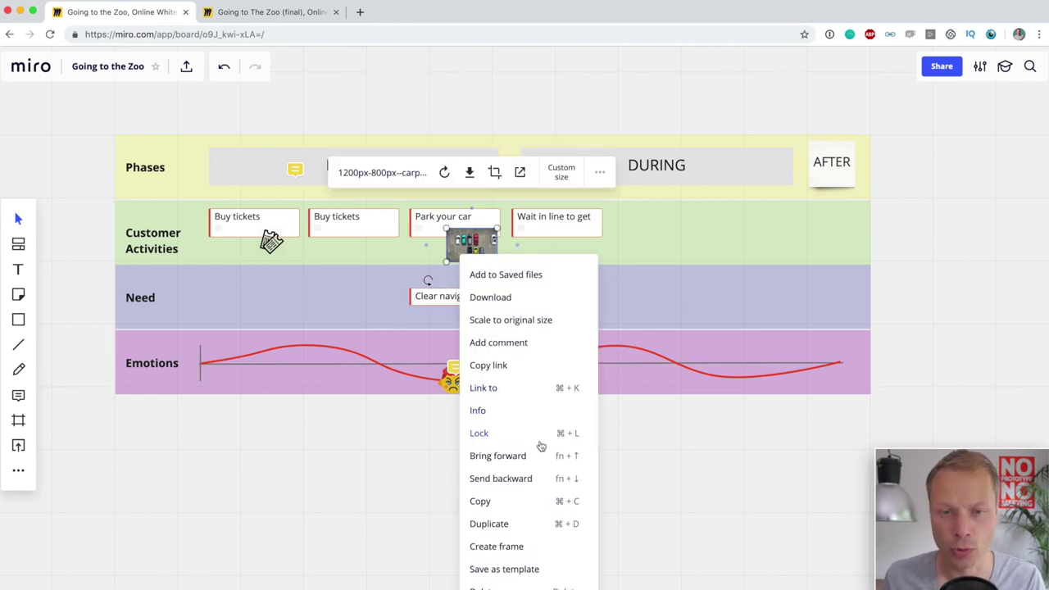
click(660, 448)
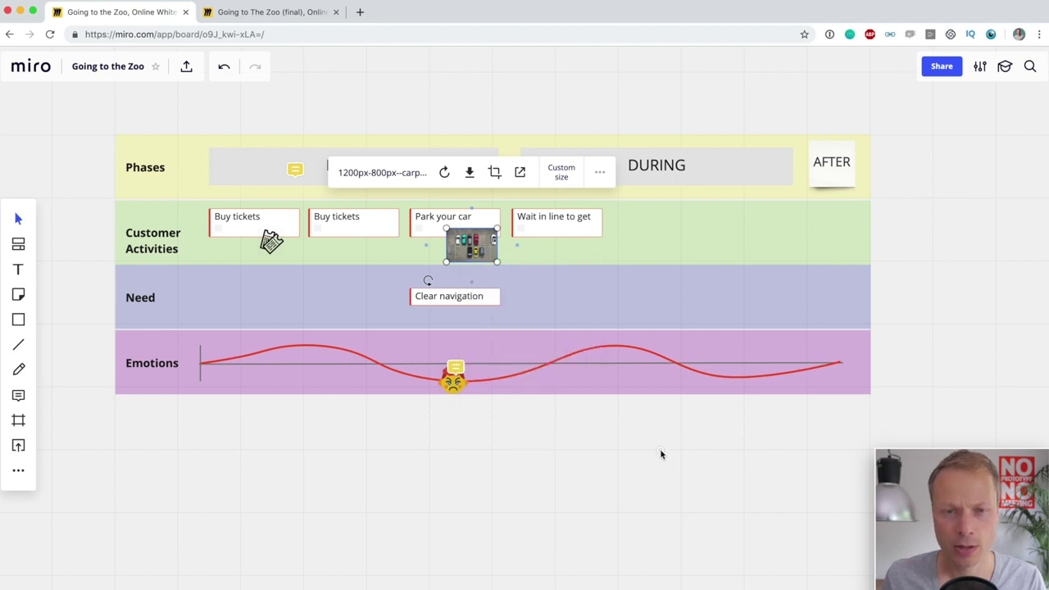
Move and shorten the DURING block, and widen the BEFORE block so it spans all four activity cards
drag(603, 184, 685, 180)
click(864, 172)
drag(874, 166, 791, 166)
click(478, 180)
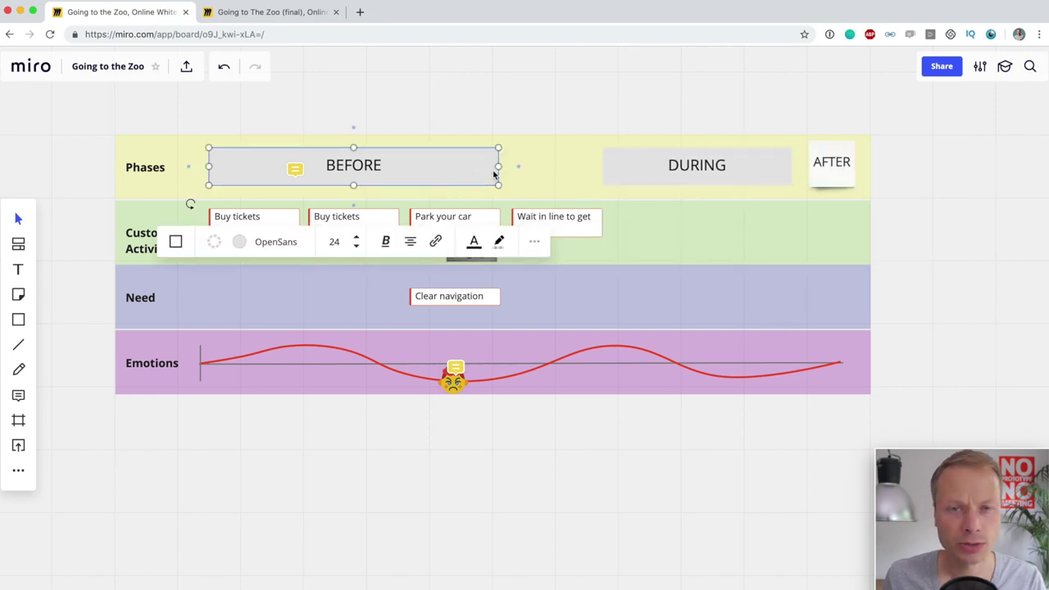
drag(497, 168, 598, 165)
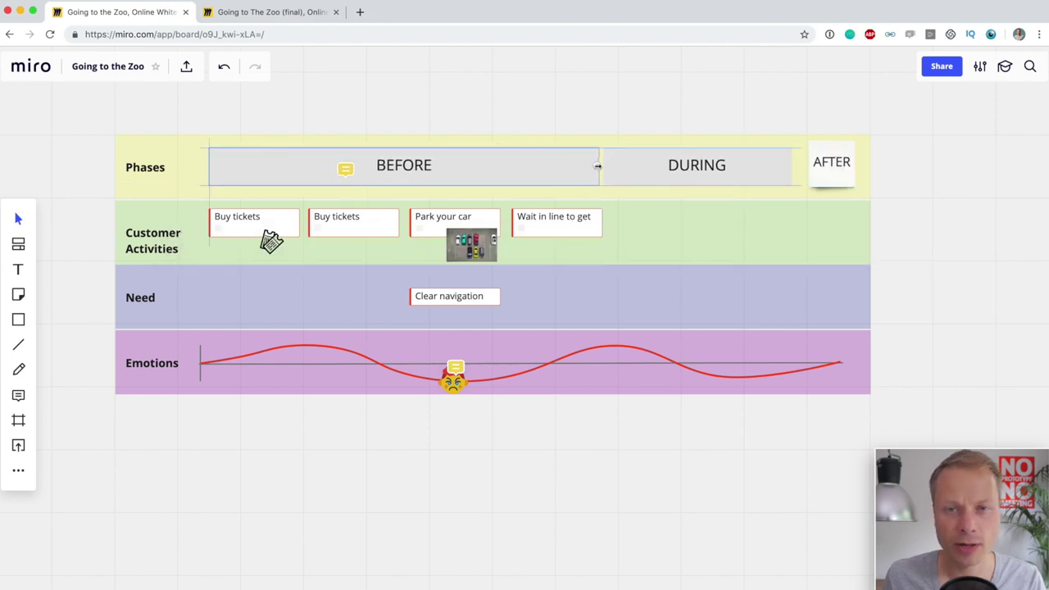
Nudge the DURING block and the AFTER note slightly right so that gaps separate the three phases
drag(678, 166, 695, 169)
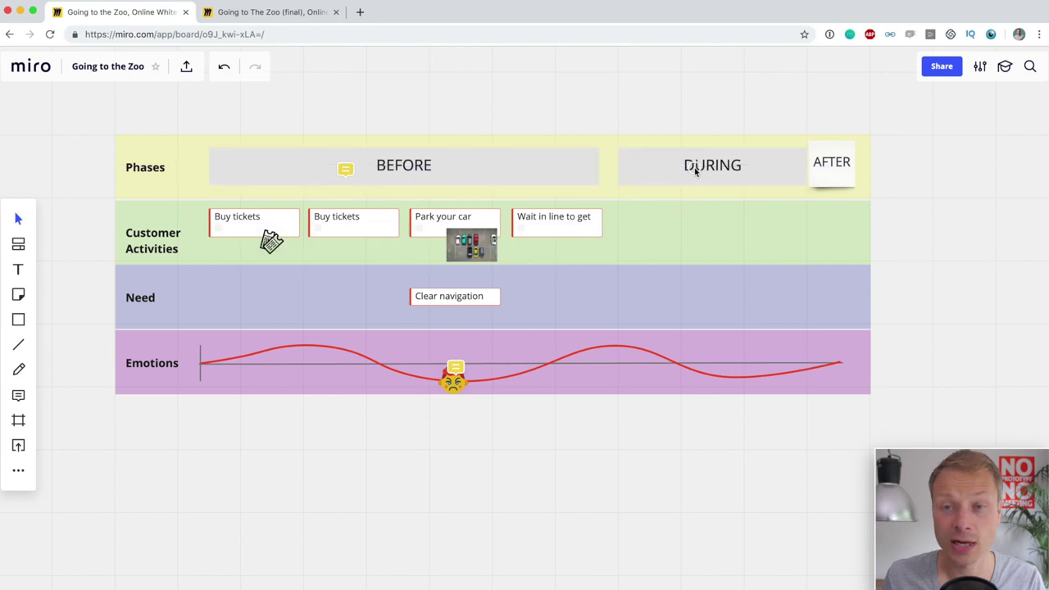
click(812, 172)
drag(841, 171, 848, 174)
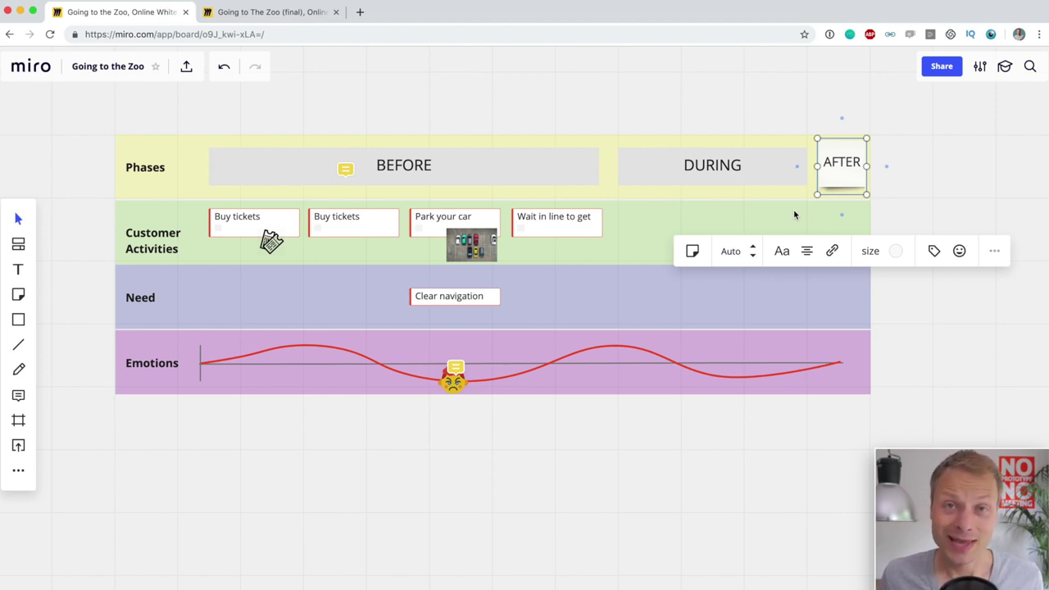
click(610, 109)
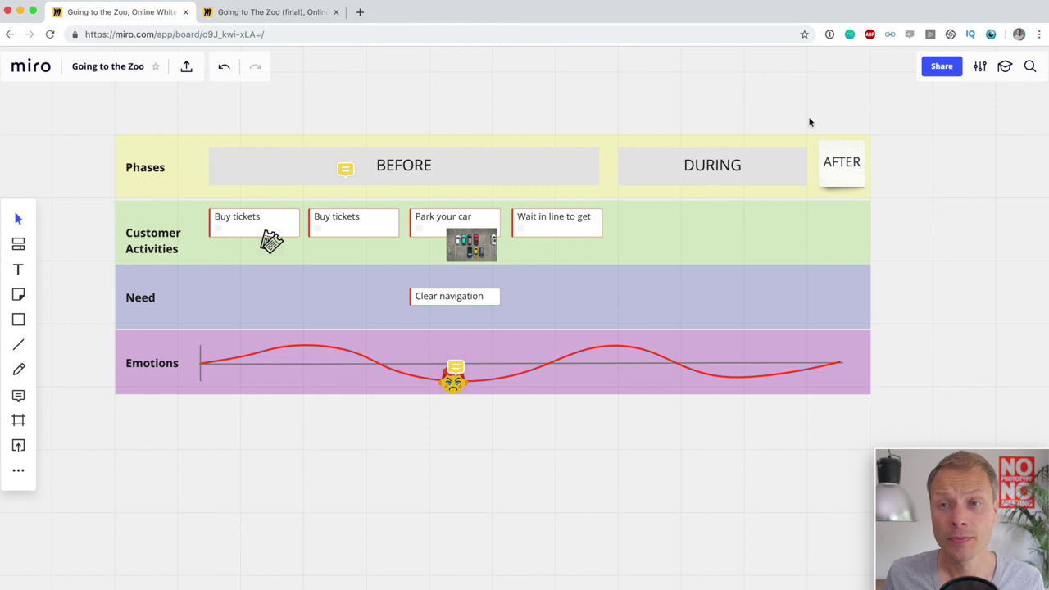
Open the board's sharing settings, review the access levels for the private invite link, and close them
click(947, 71)
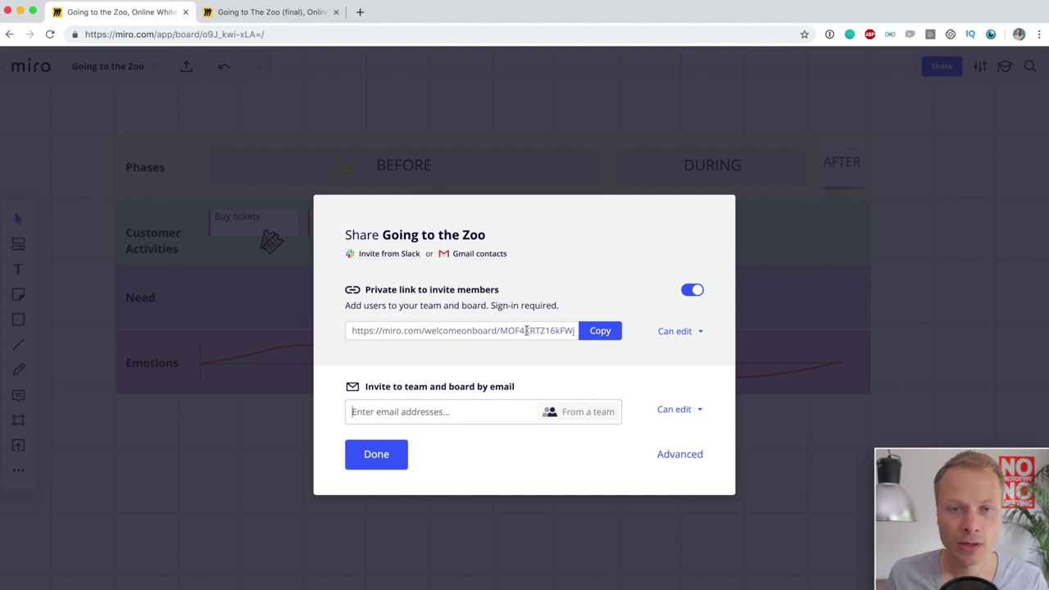
click(692, 336)
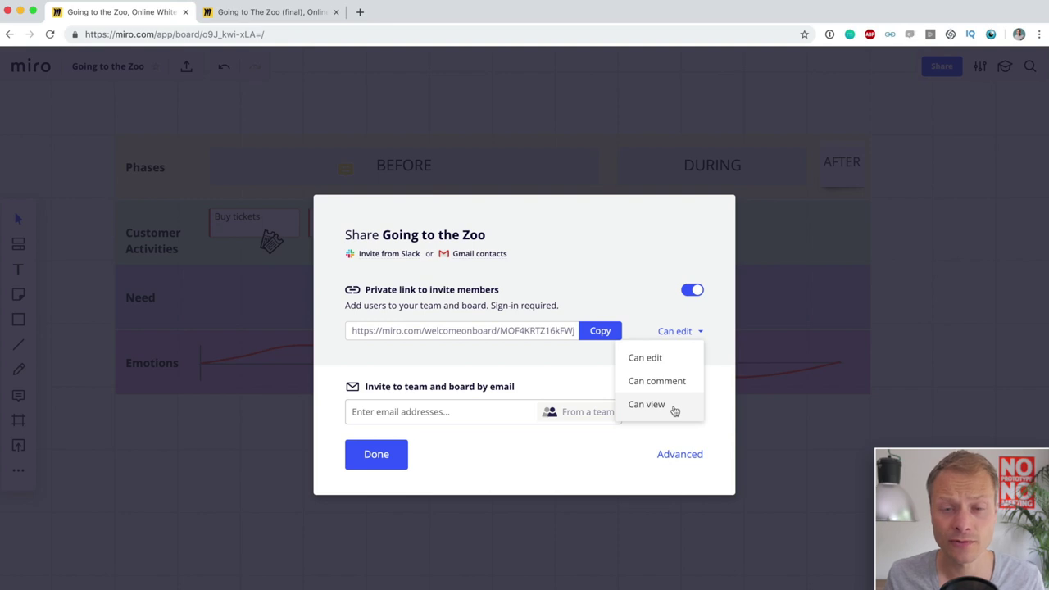
click(454, 413)
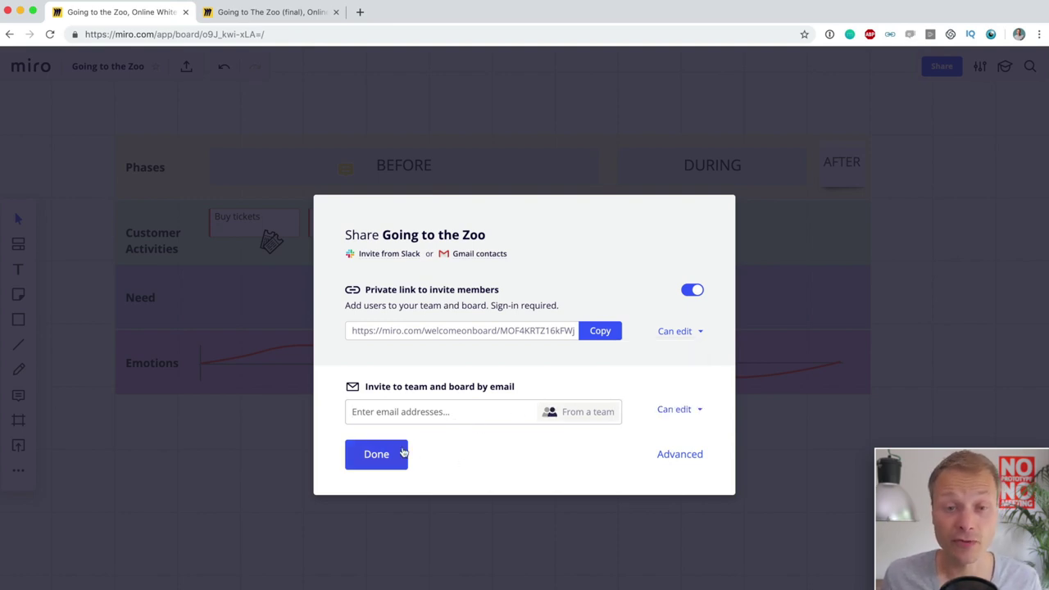
click(377, 455)
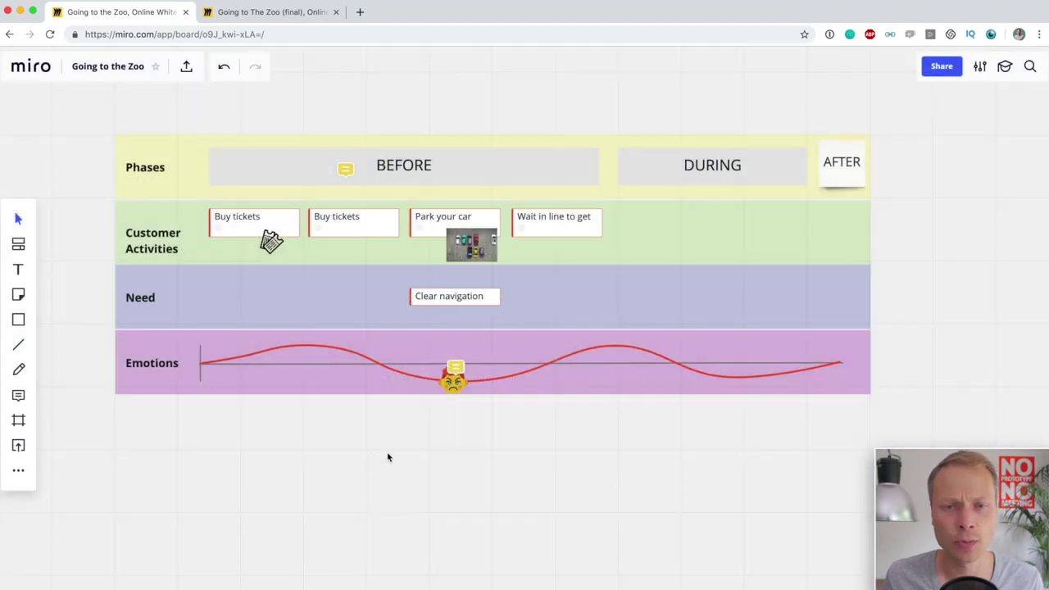
click(497, 168)
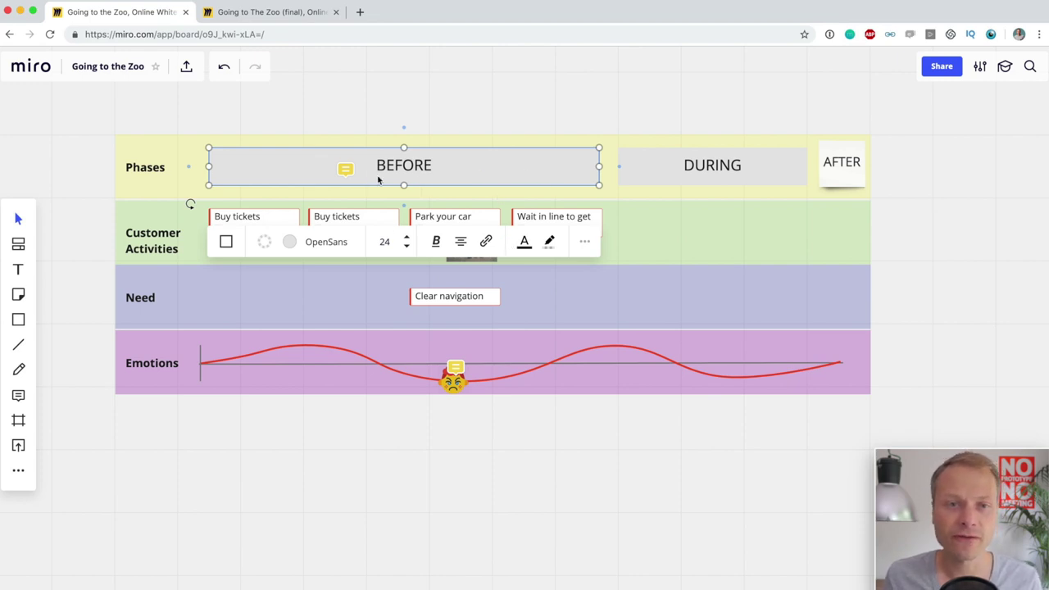
click(584, 243)
click(677, 218)
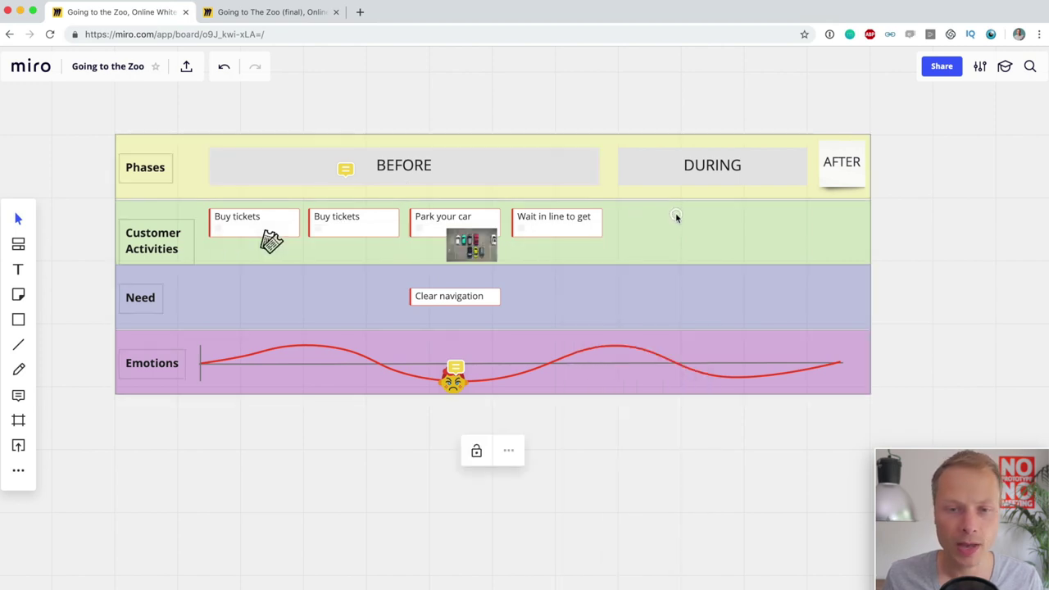
Draft a reply to the comment on the BEFORE block asking a colleague to take a look, try a mention, and close the thread without posting
click(345, 172)
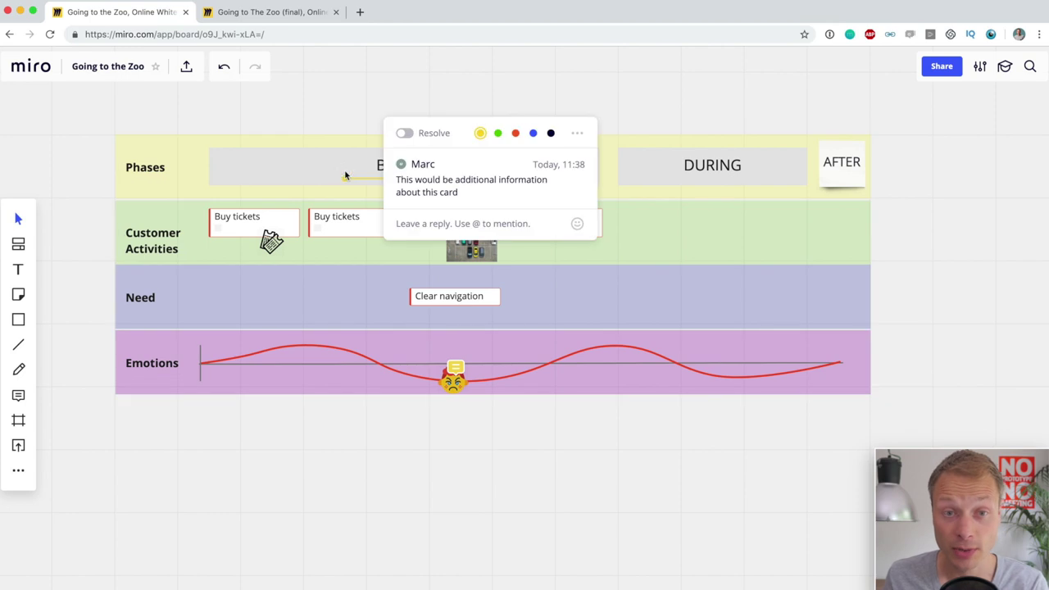
click(491, 223)
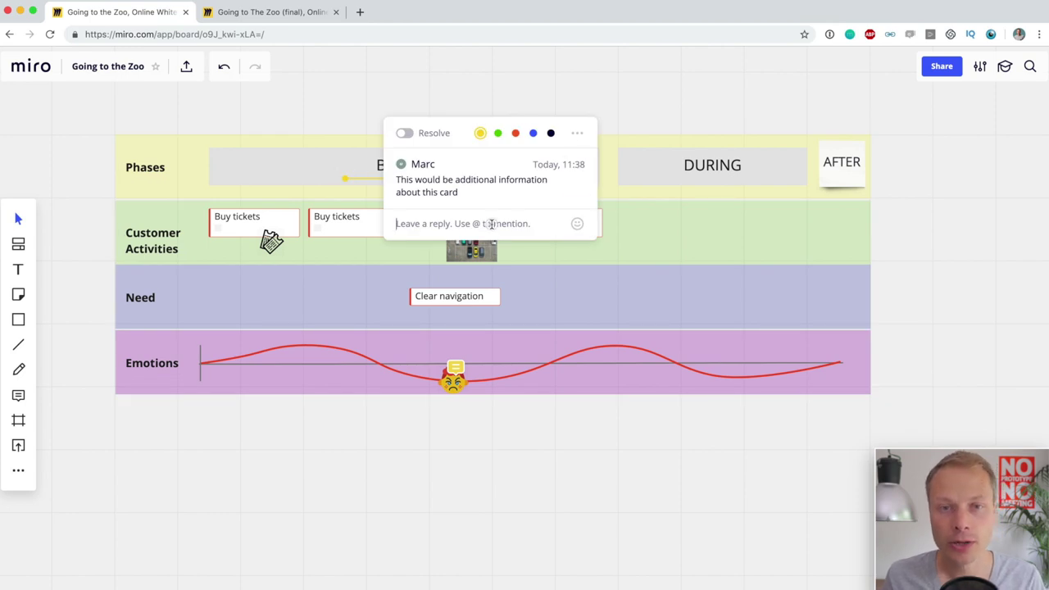
text(H)
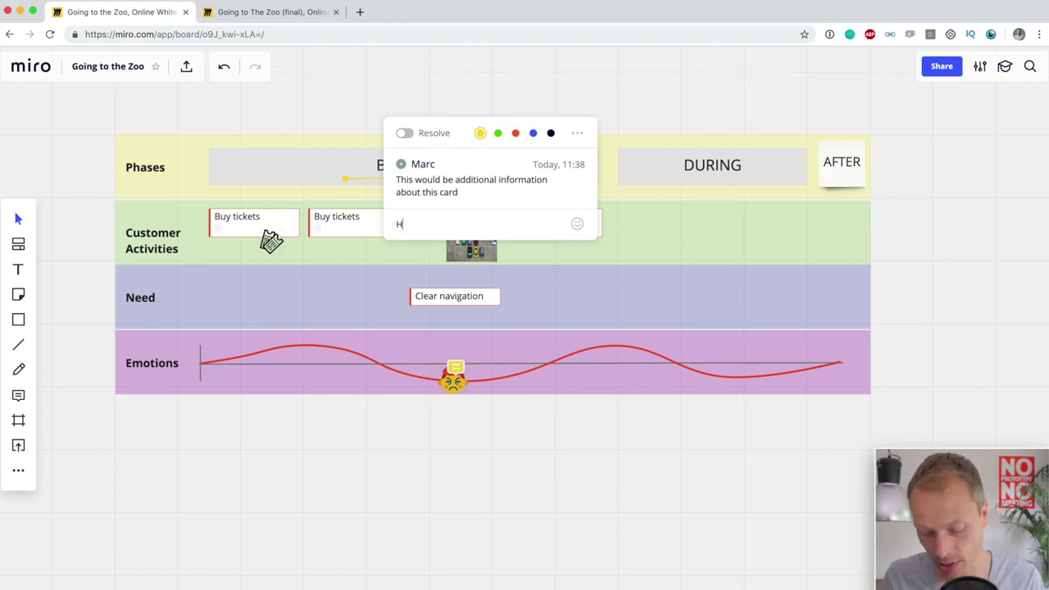
text(ey Chris take a)
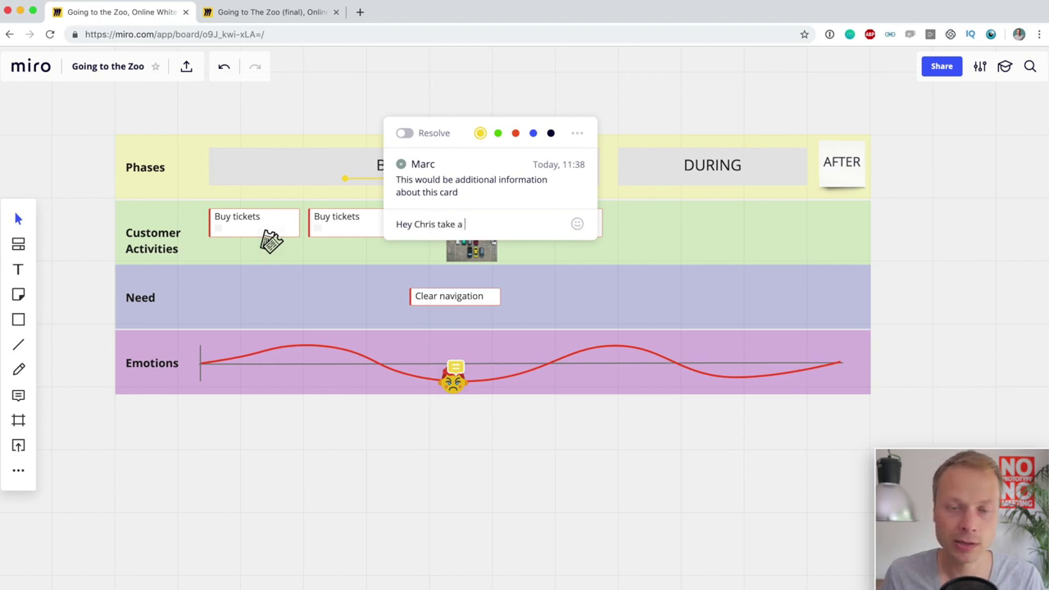
text( look at this @)
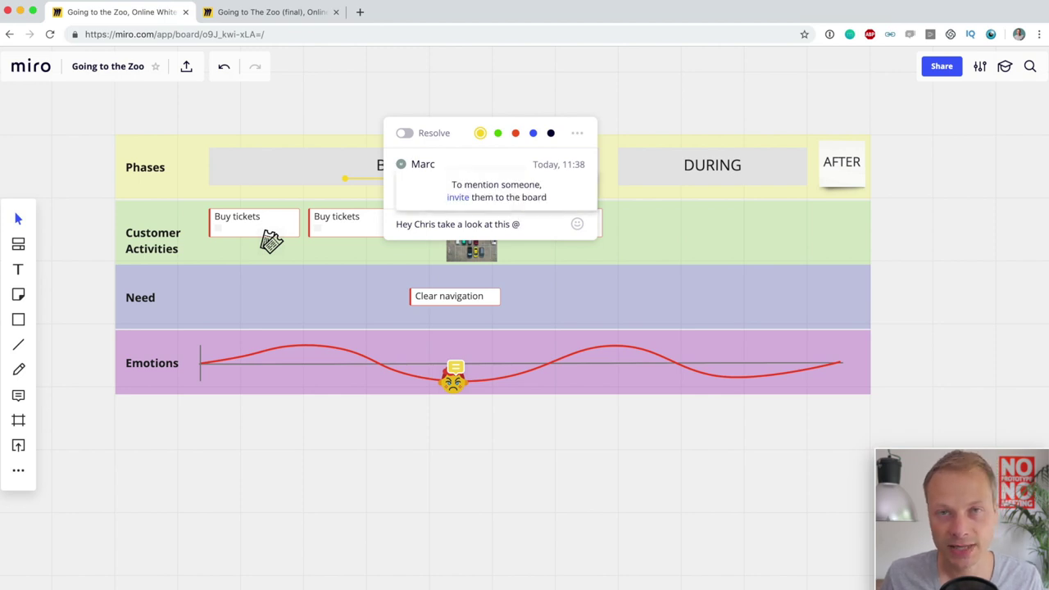
key(BackSpace)
key(BackSpace)
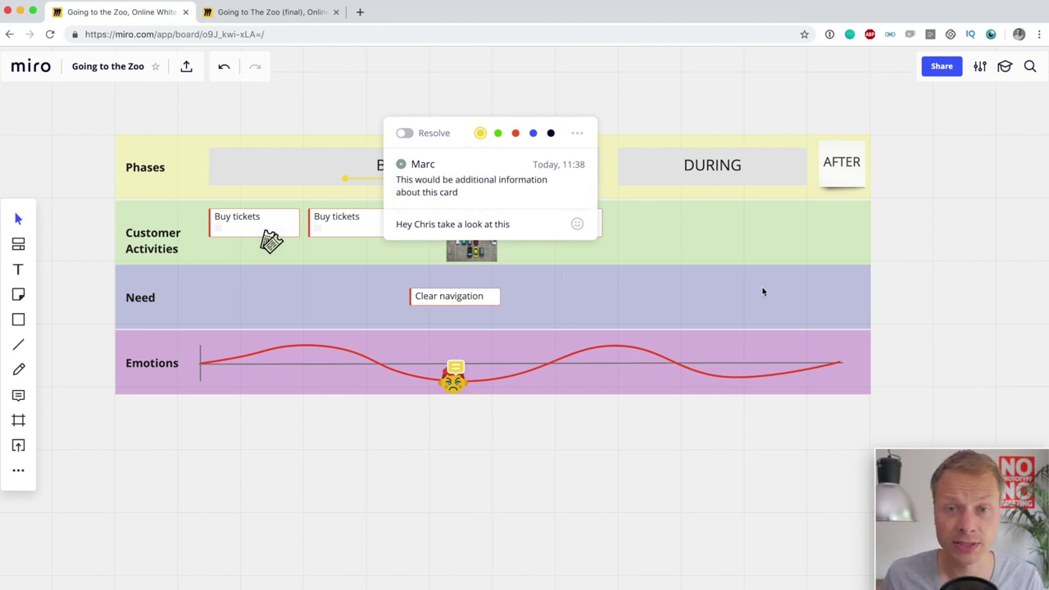
click(944, 290)
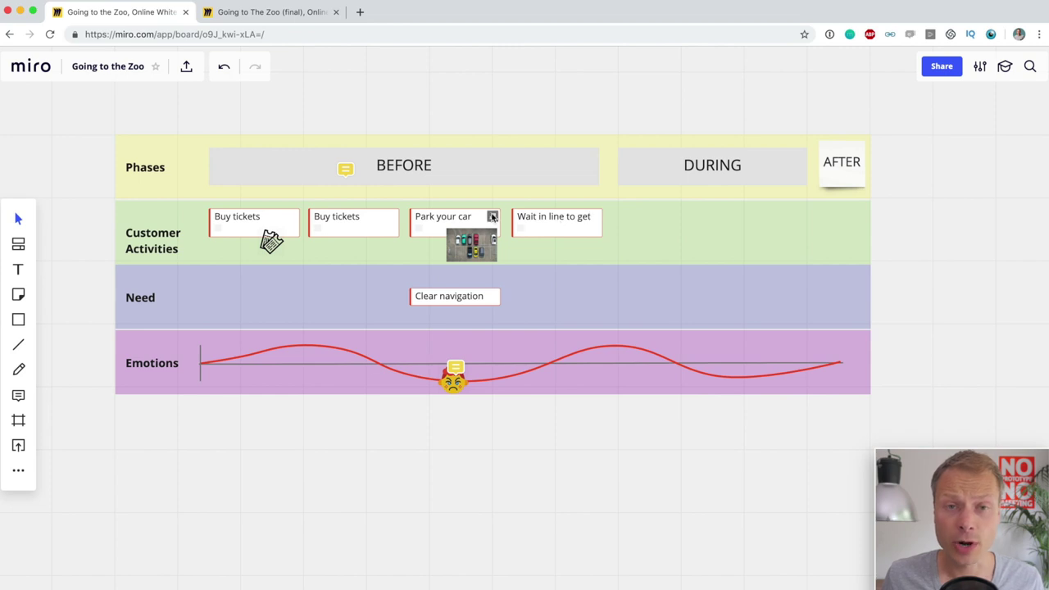
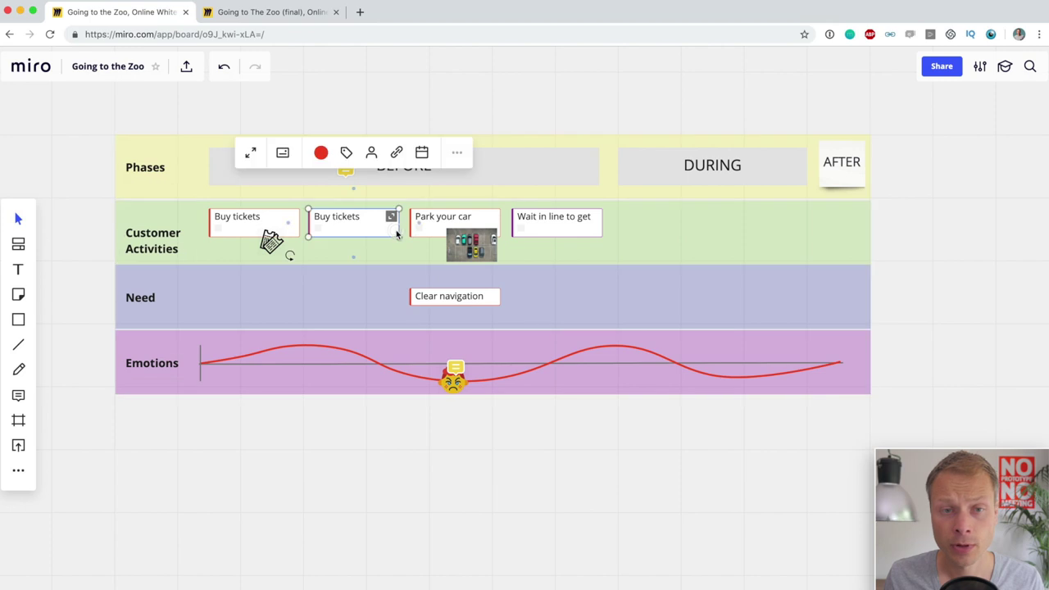
Change the colour of the second "Buy tickets" card in the Customer Activities row to dark purple
right_click(332, 231)
key(Escape)
click(324, 170)
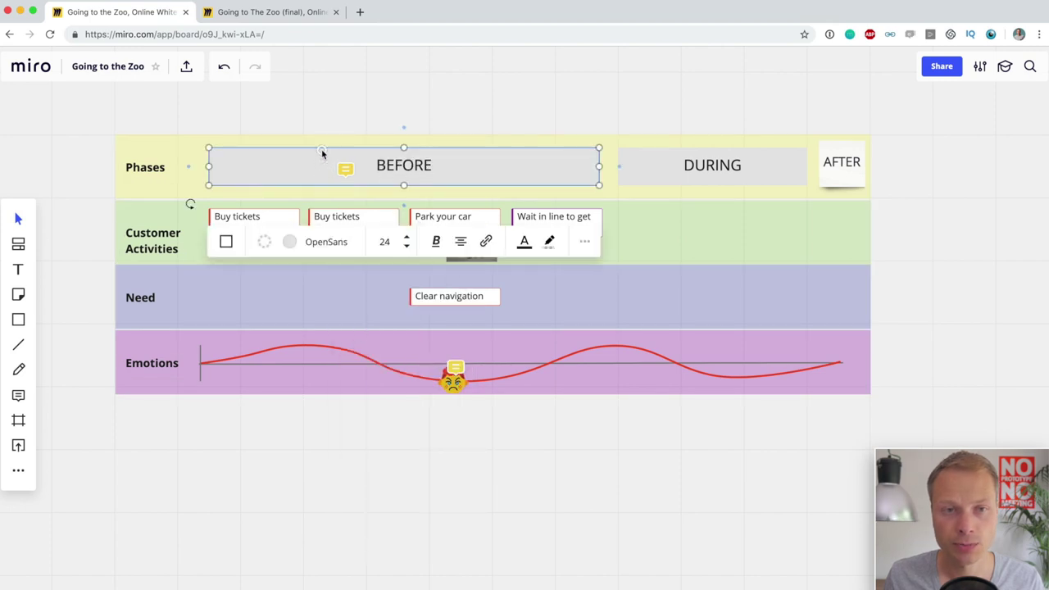
click(356, 117)
click(344, 238)
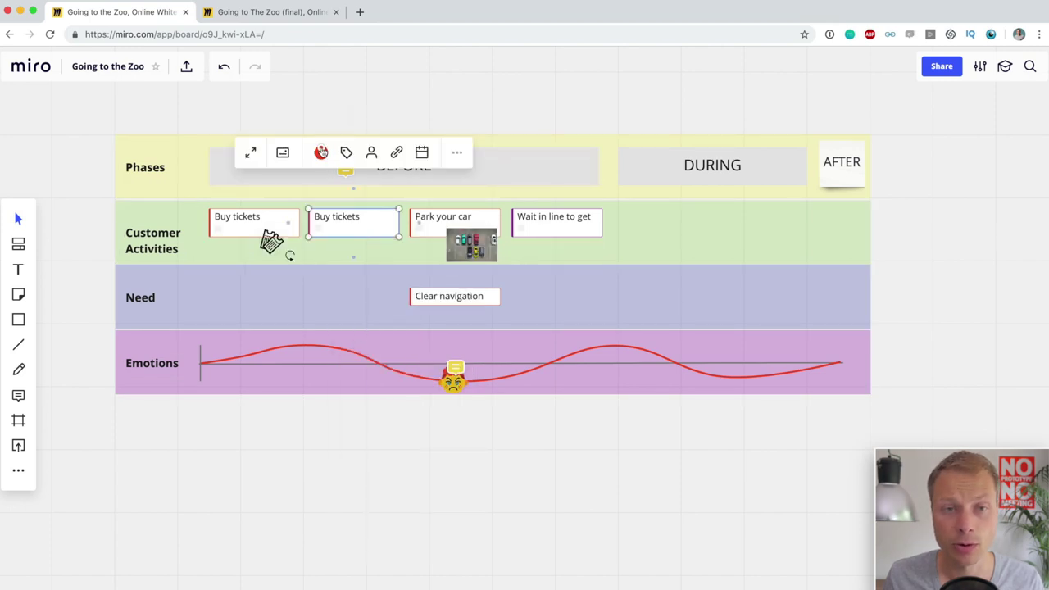
click(320, 152)
click(283, 289)
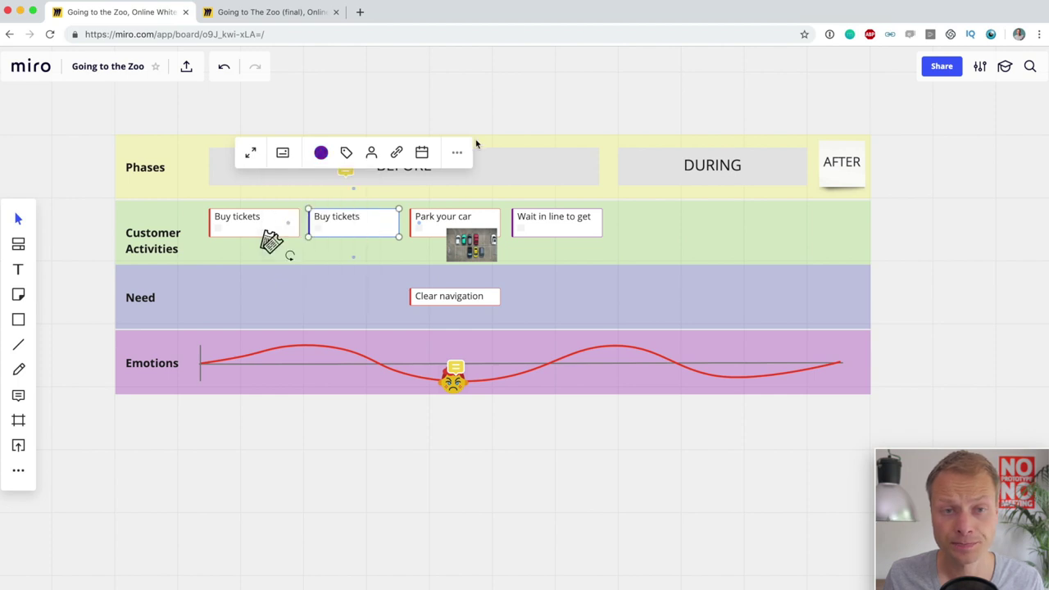
click(497, 114)
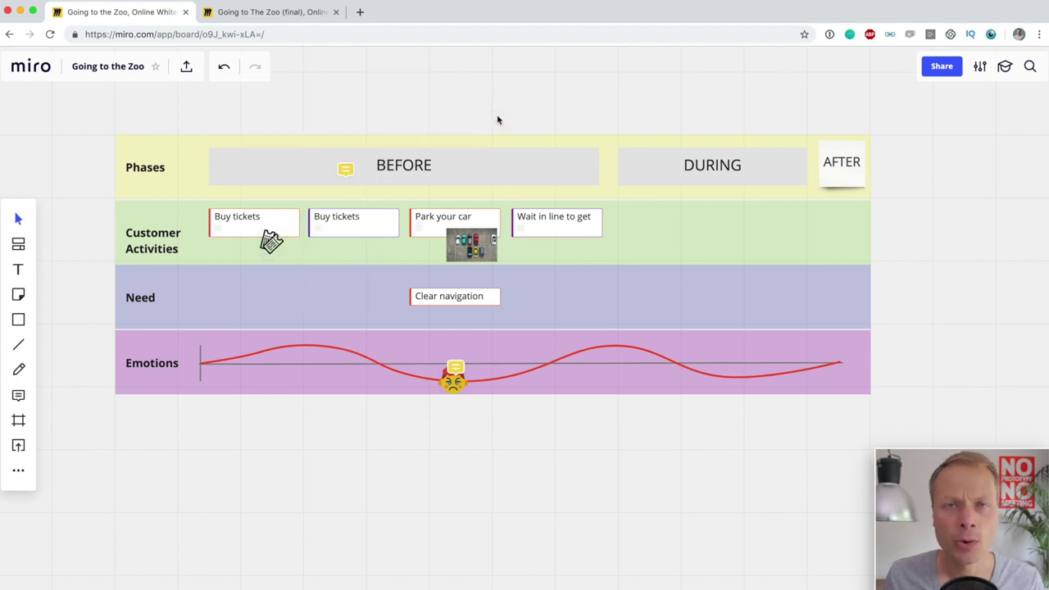
Create a red "REMOVE" tag on the "Wait in line to get in" card
click(544, 231)
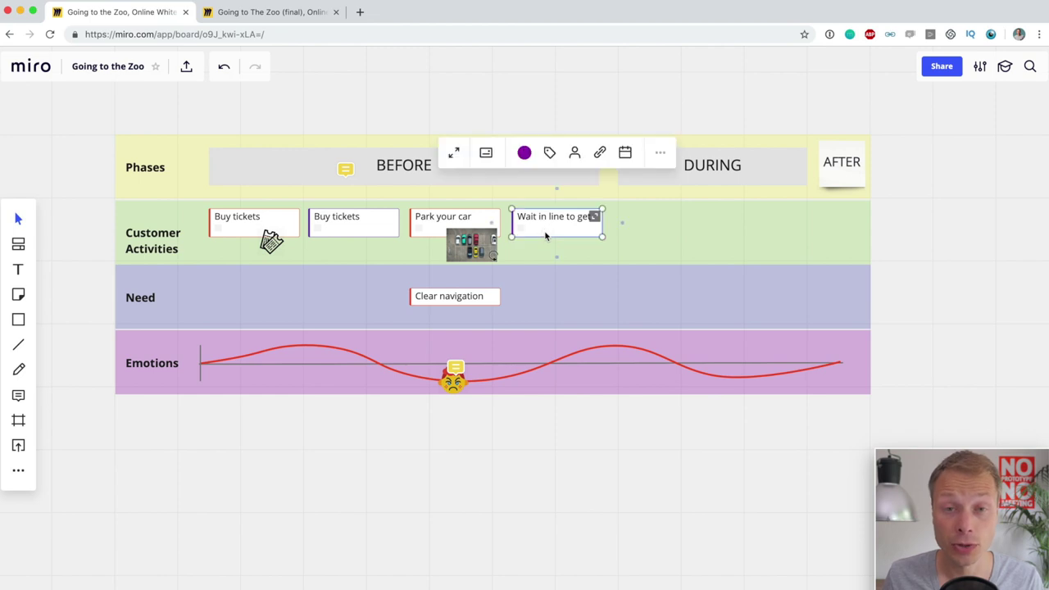
click(550, 154)
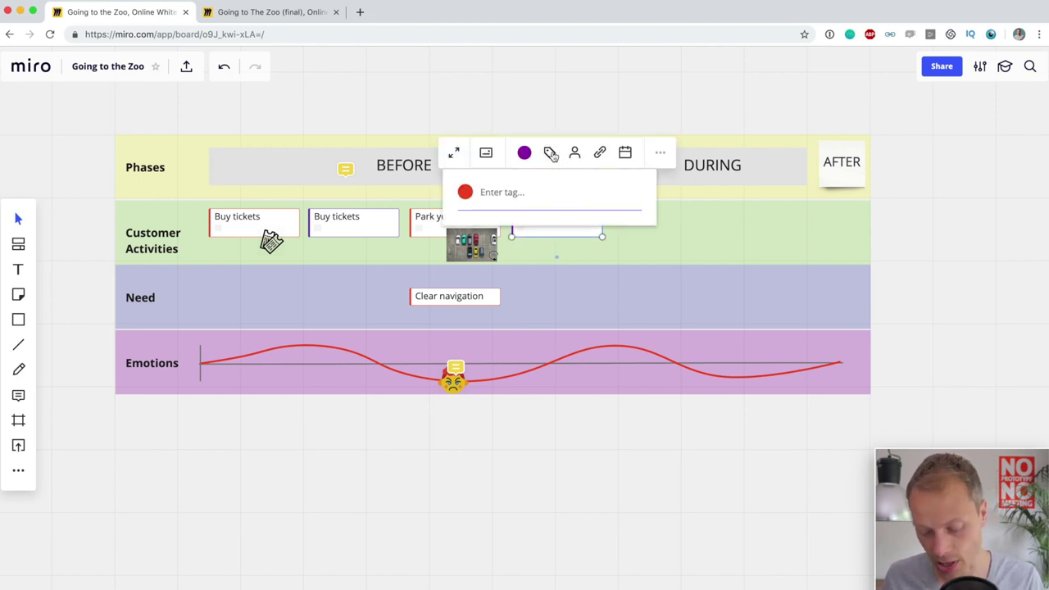
text(REMOVE)
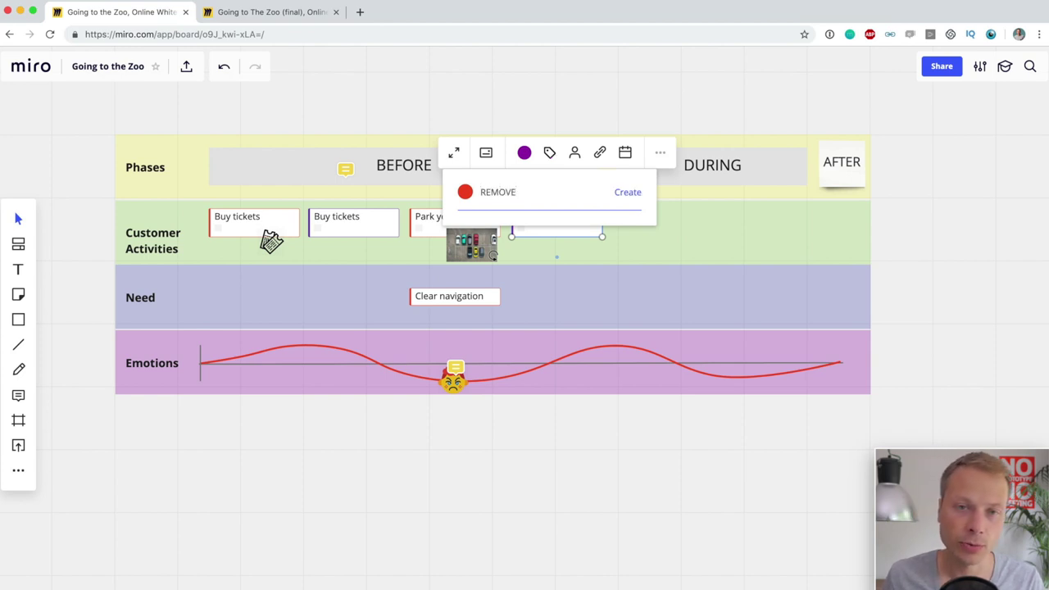
key(Return)
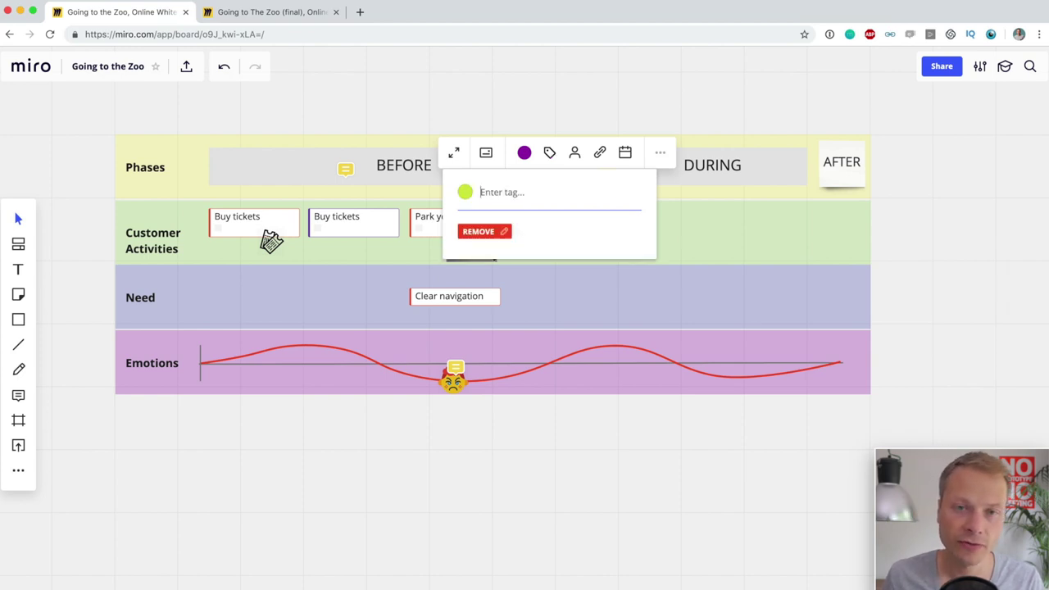
Apply the existing "REMOVE" tag to the second "Buy tickets" card
click(367, 230)
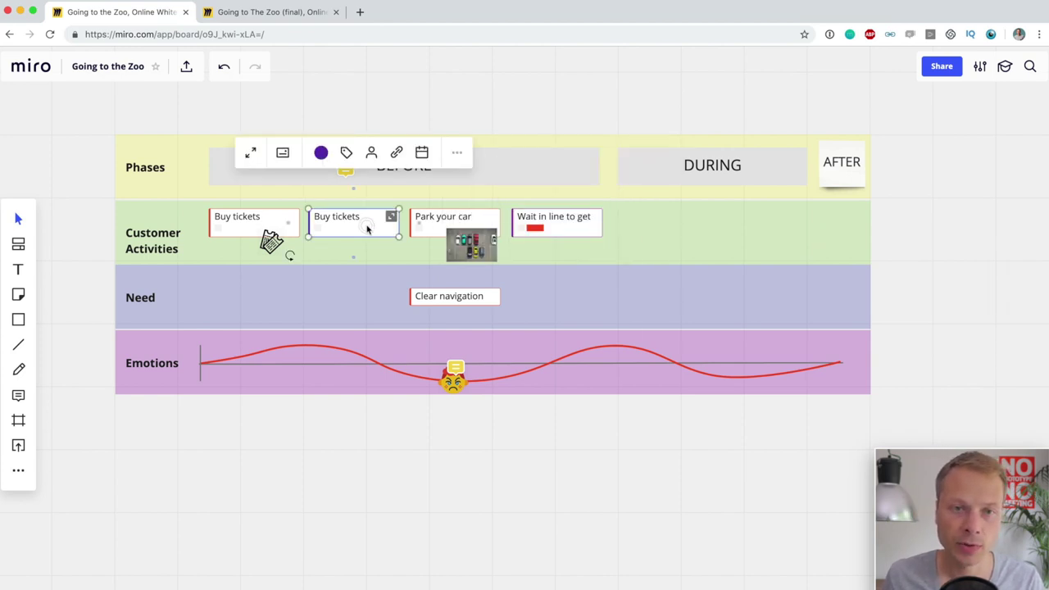
click(346, 153)
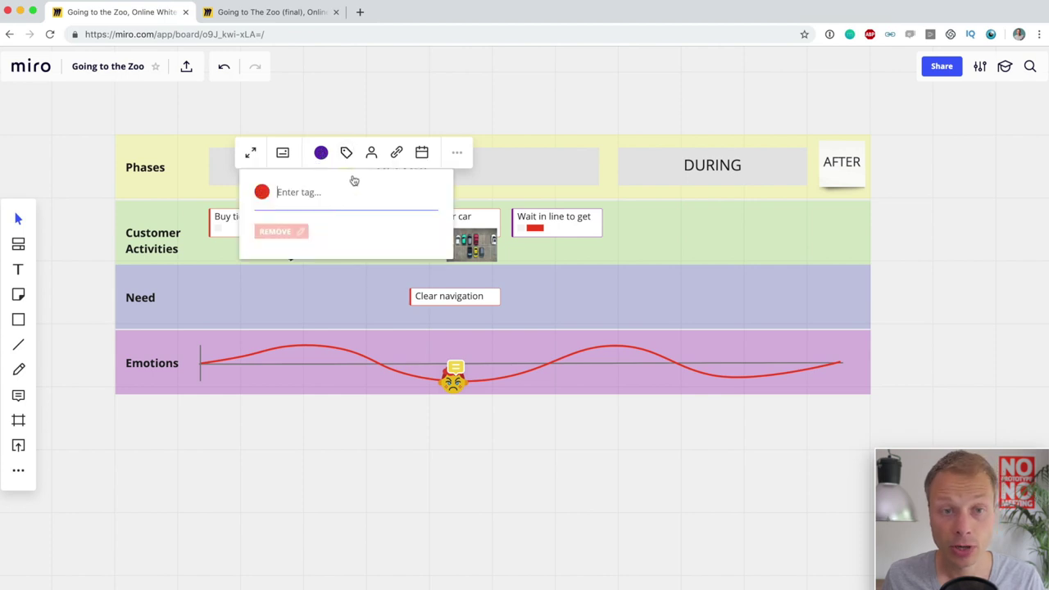
text(REMOVE)
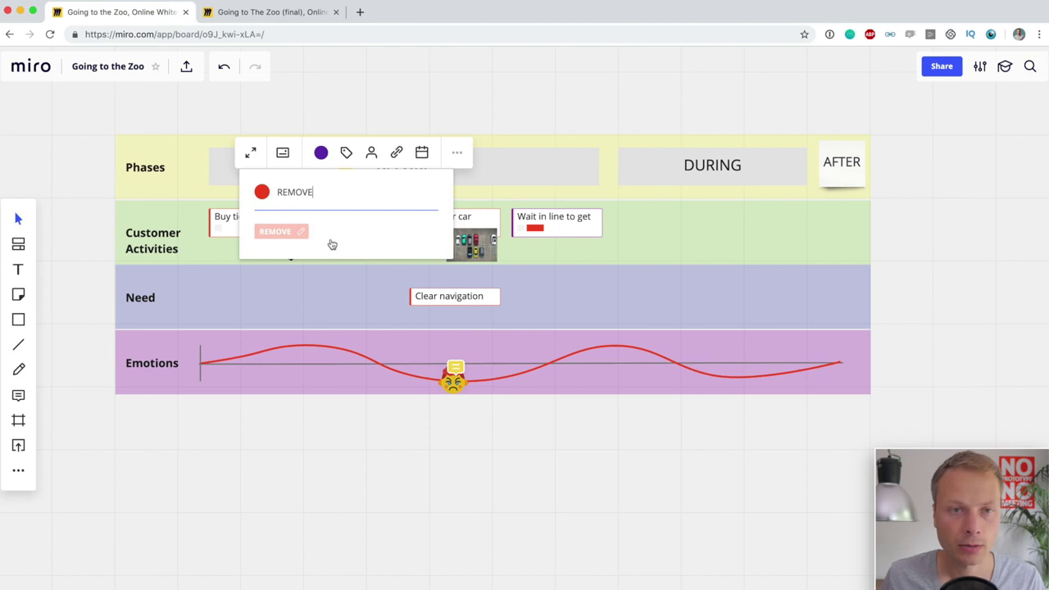
click(287, 232)
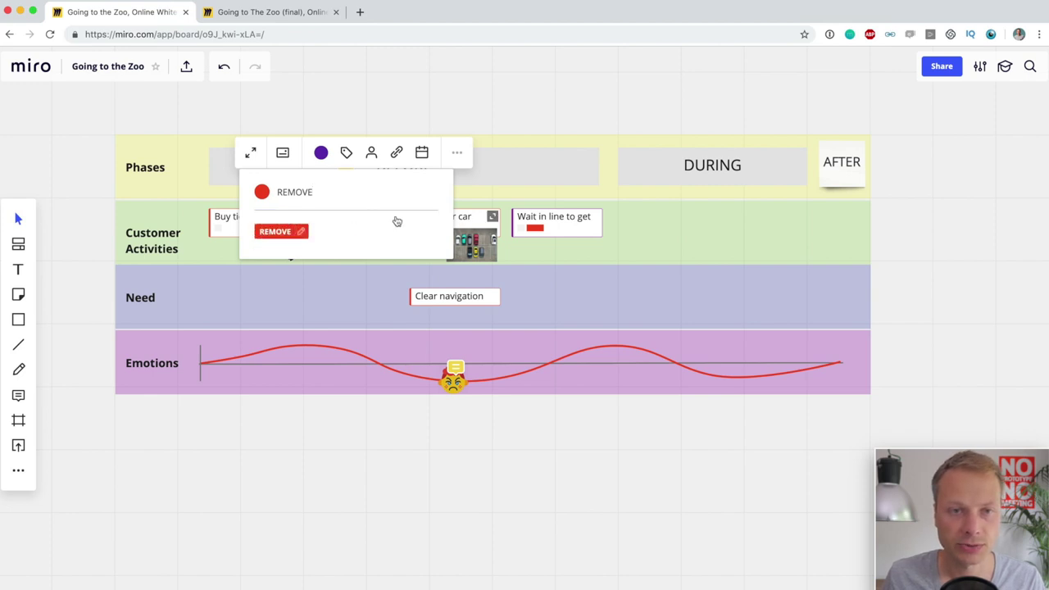
click(555, 89)
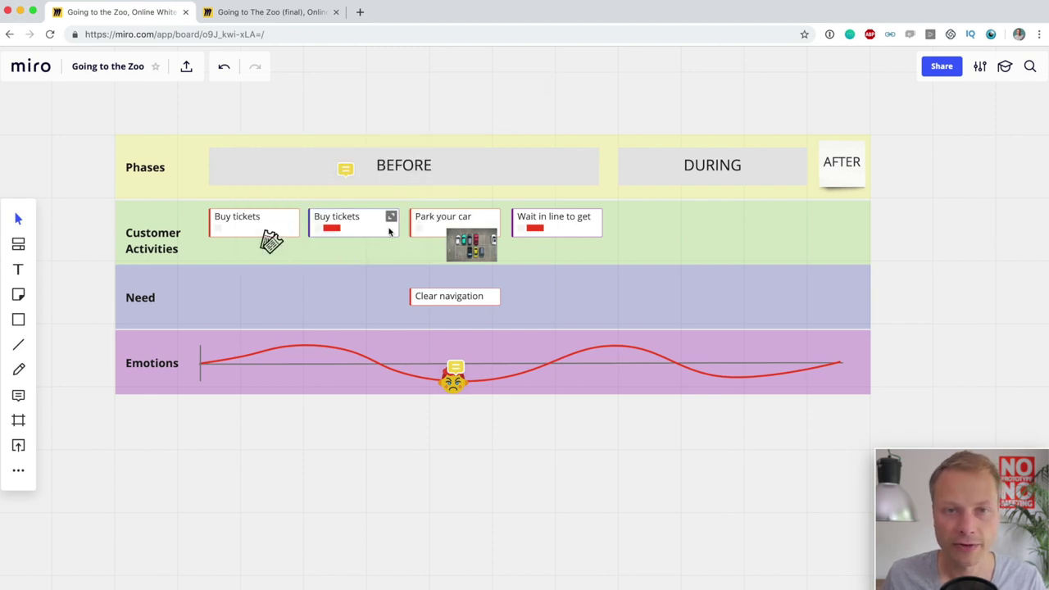
click(362, 231)
click(231, 226)
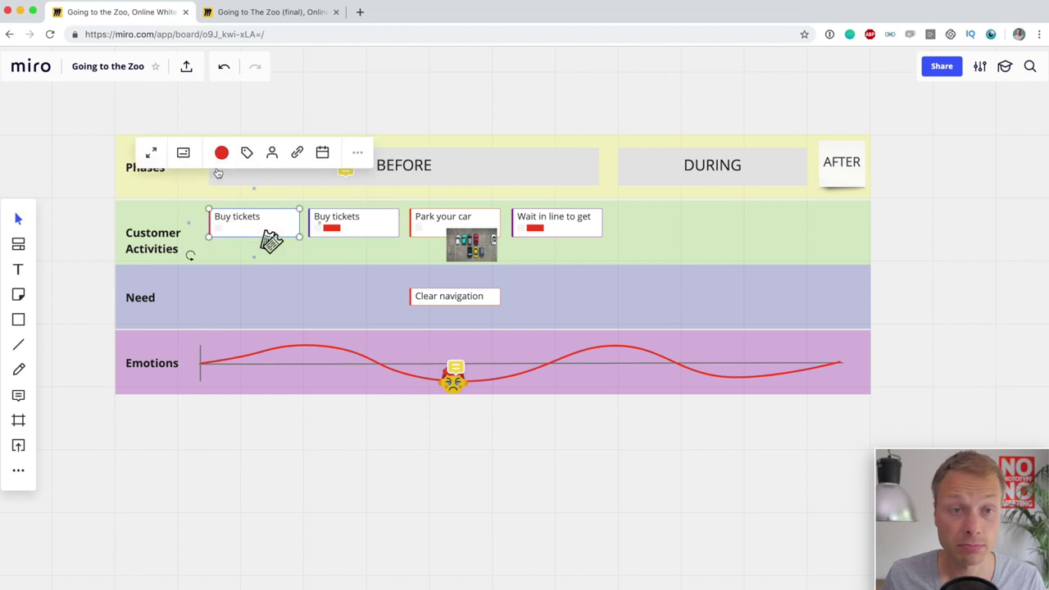
click(245, 153)
text(IMPROVE)
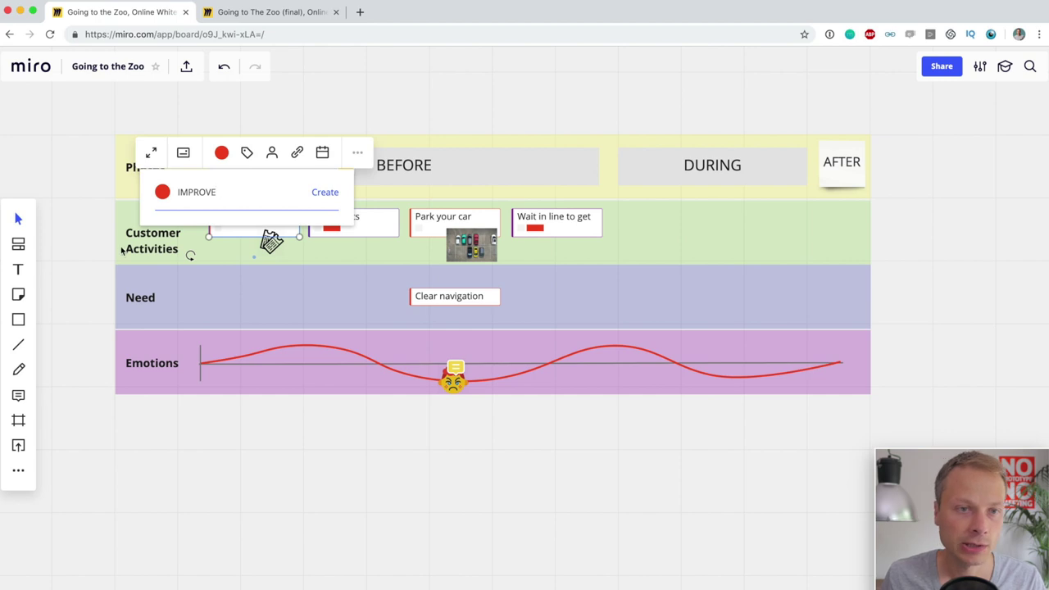
click(163, 192)
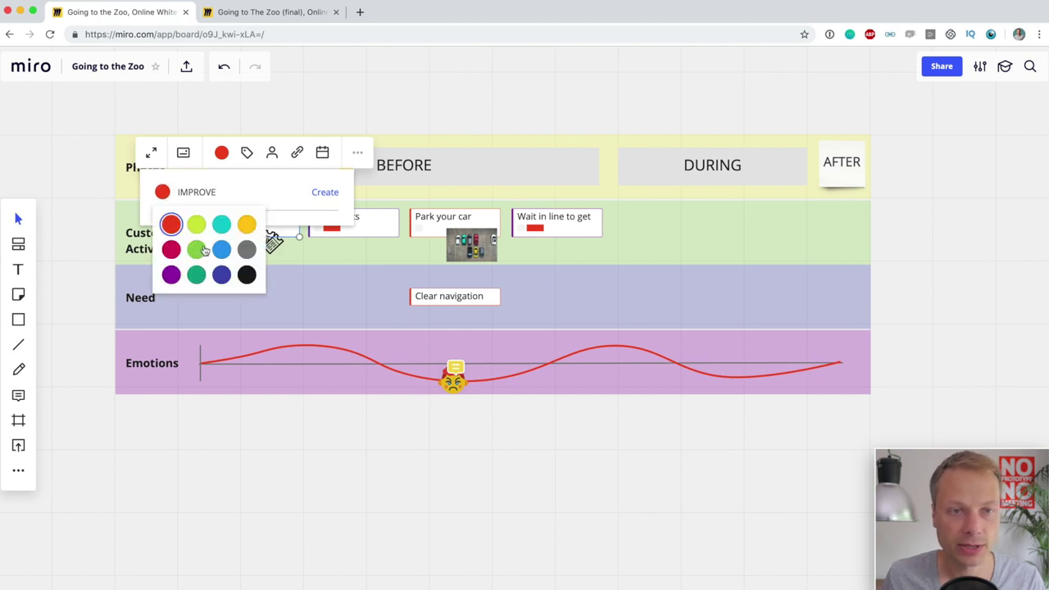
click(203, 250)
click(354, 95)
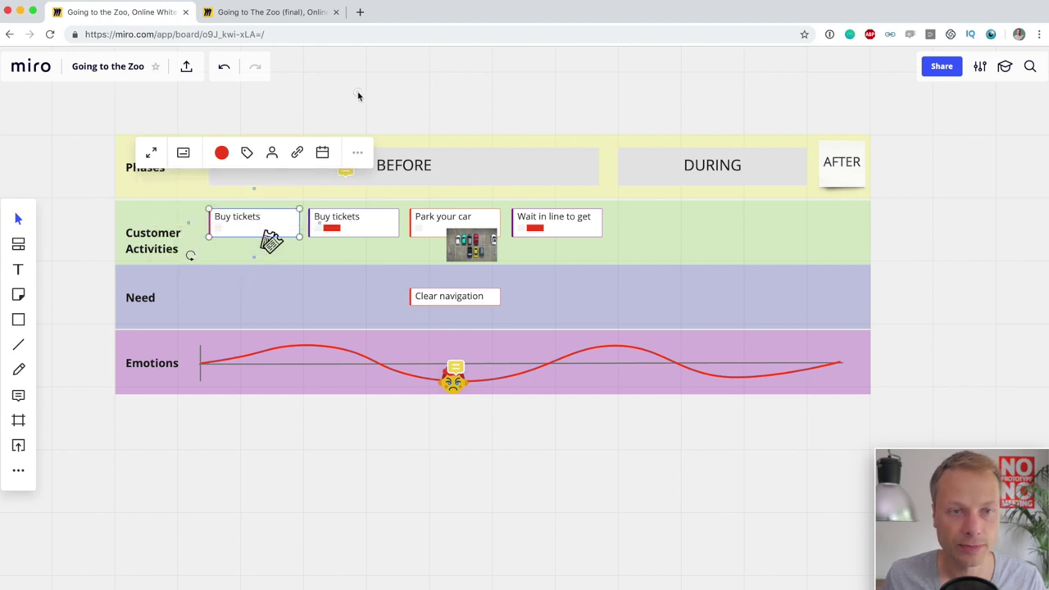
Create a green "IMPROVE" tag on the first "Buy tickets" card
click(245, 223)
click(243, 153)
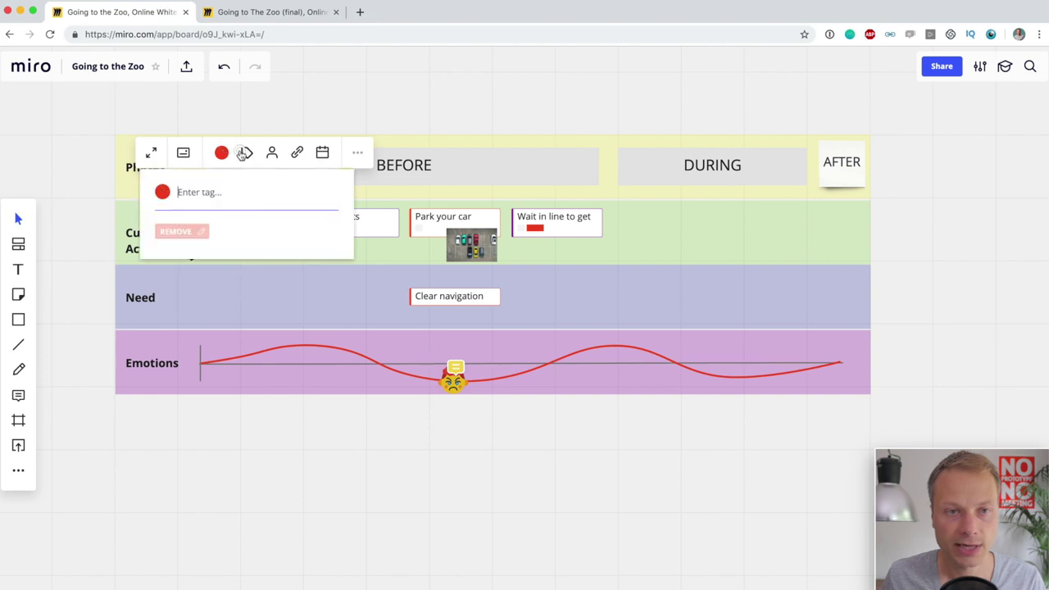
text(IMPROVE)
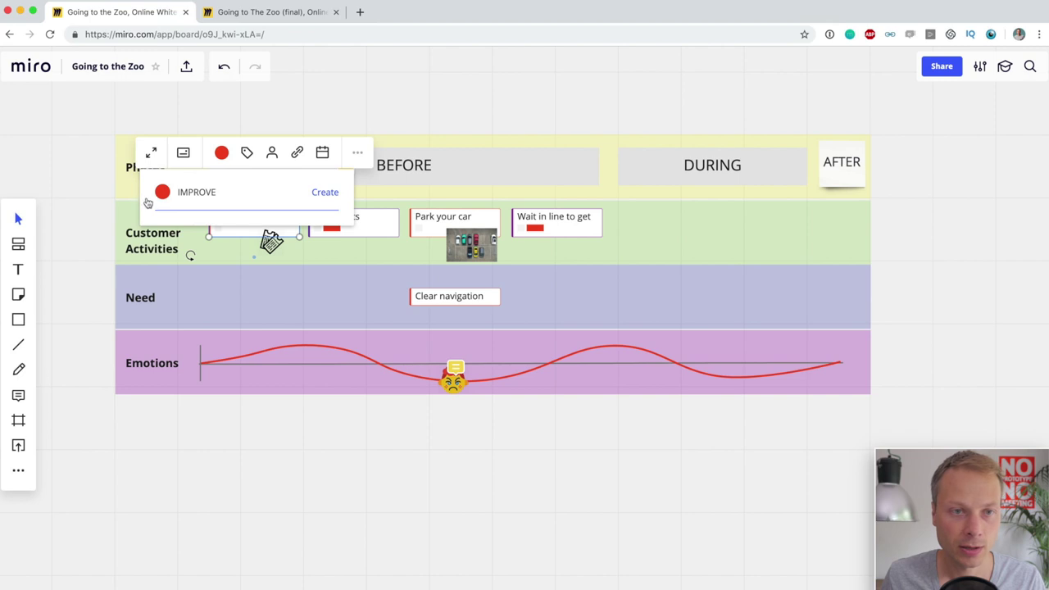
click(162, 191)
click(196, 250)
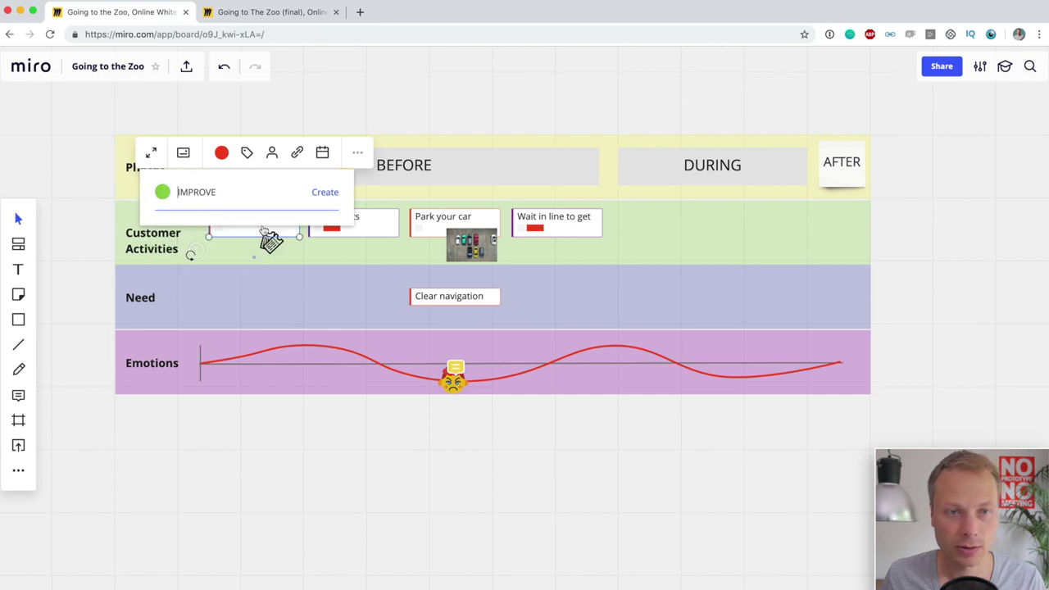
click(325, 192)
click(383, 110)
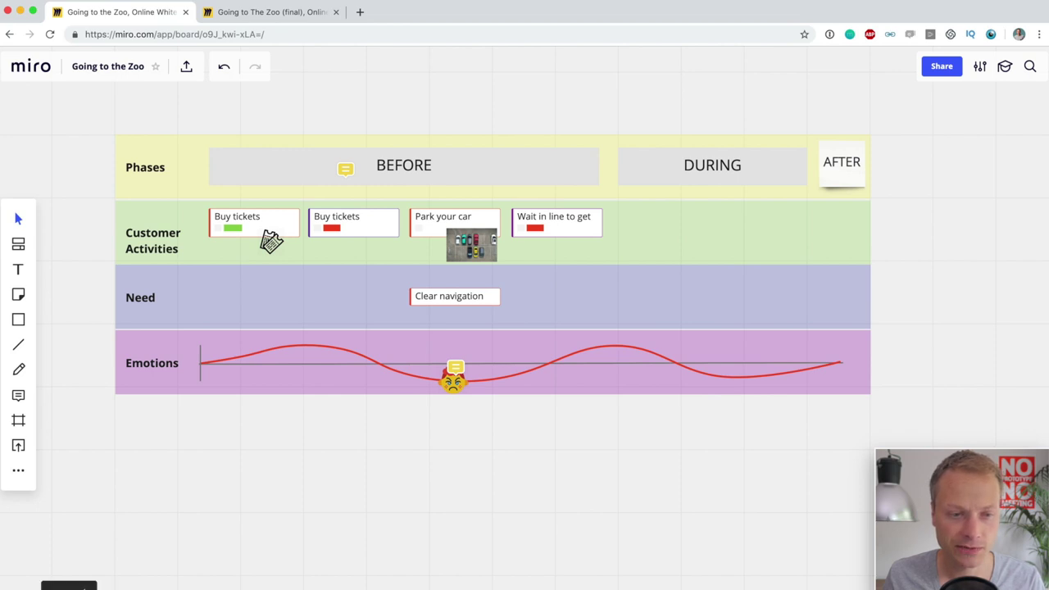
Review the board's list of comments and its activity history, and close them
click(70, 583)
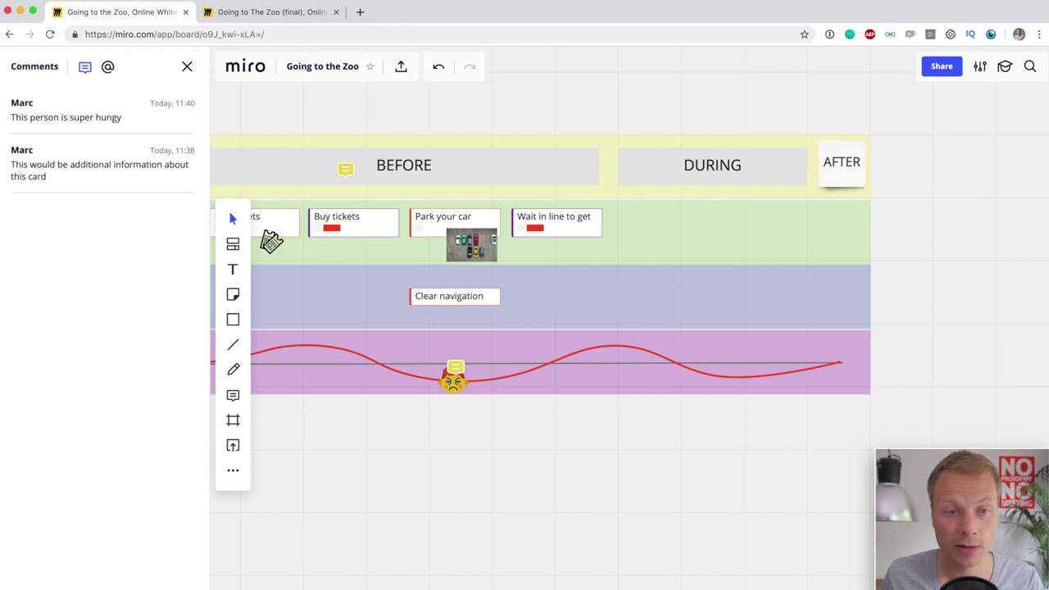
click(187, 66)
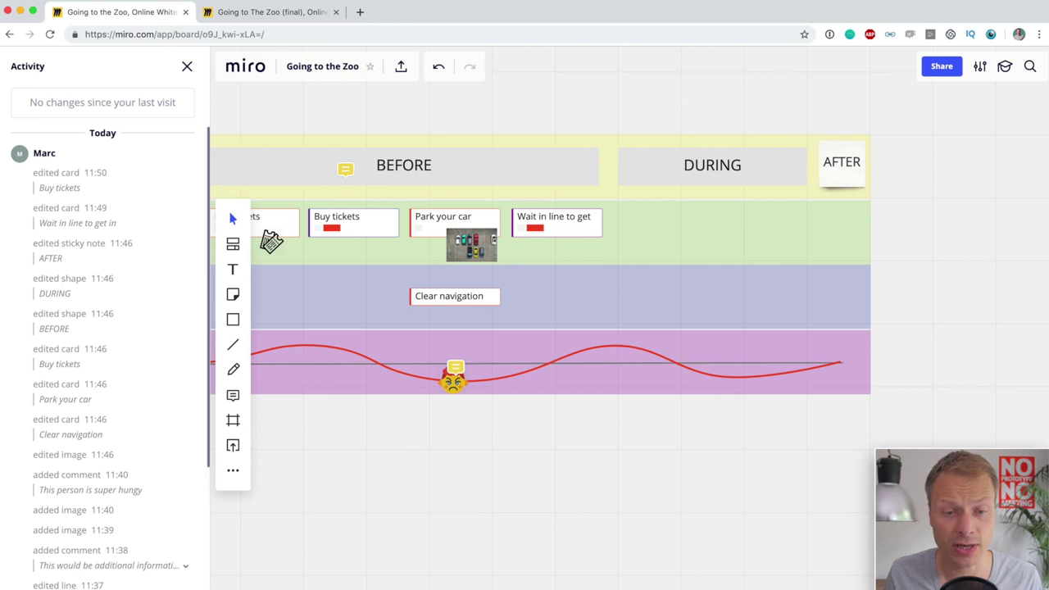
scroll(127, 214, down, 5)
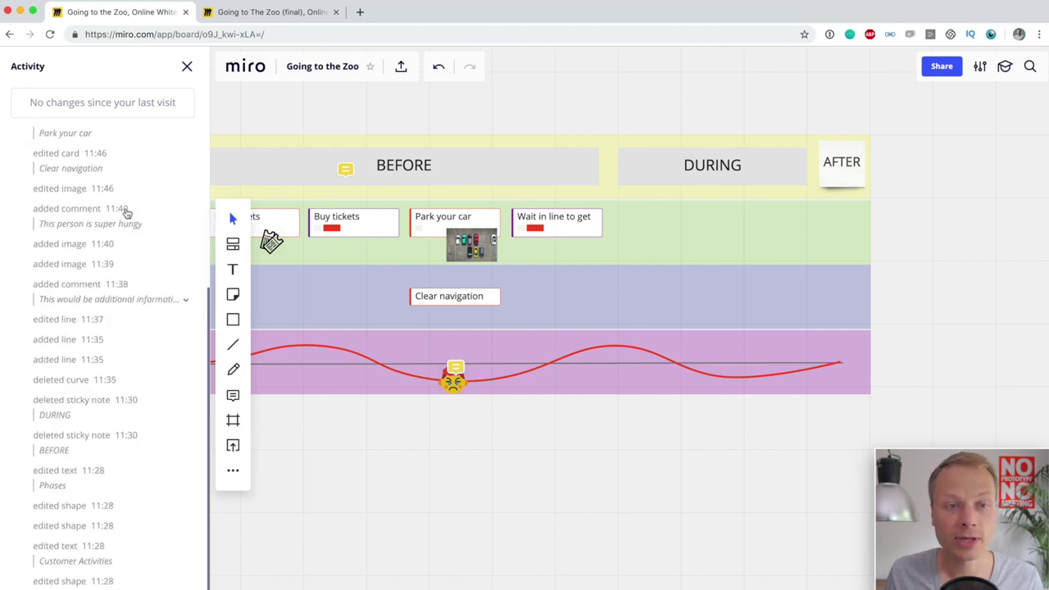
scroll(127, 214, up, 5)
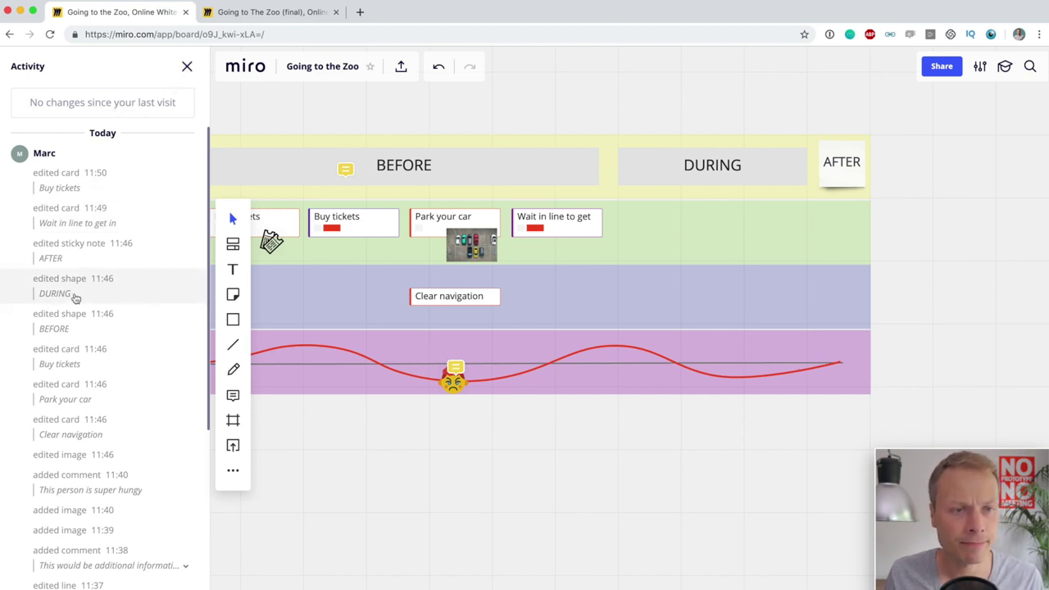
scroll(77, 326, down, 3)
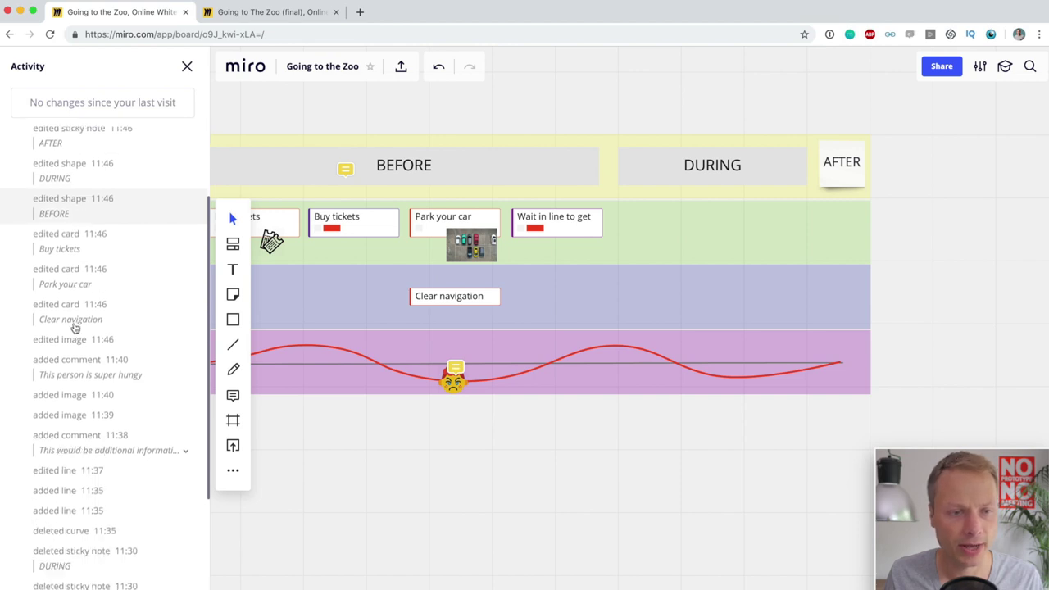
click(187, 65)
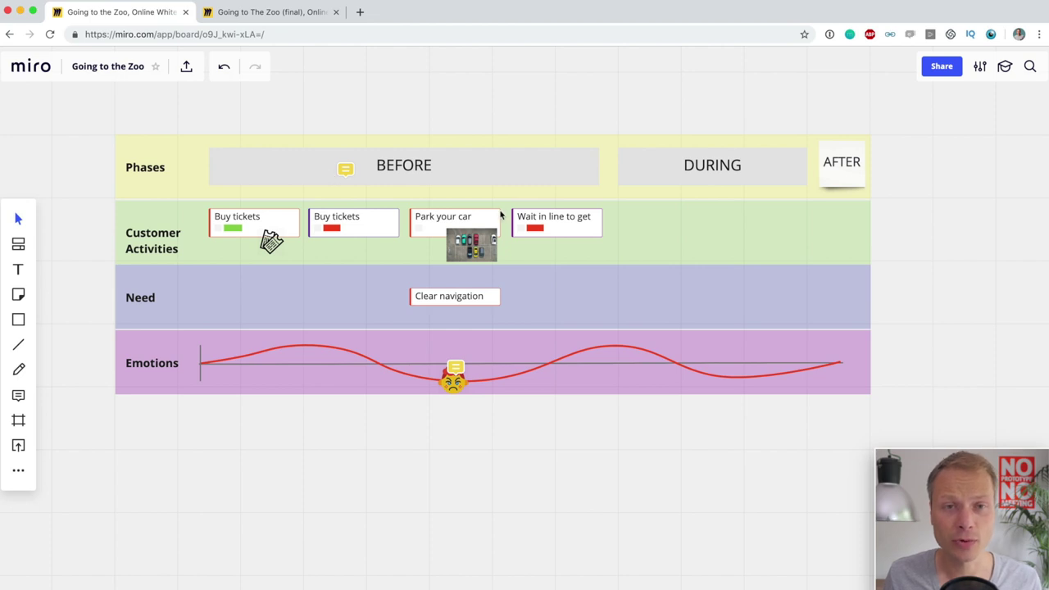
mouse_move(488, 241)
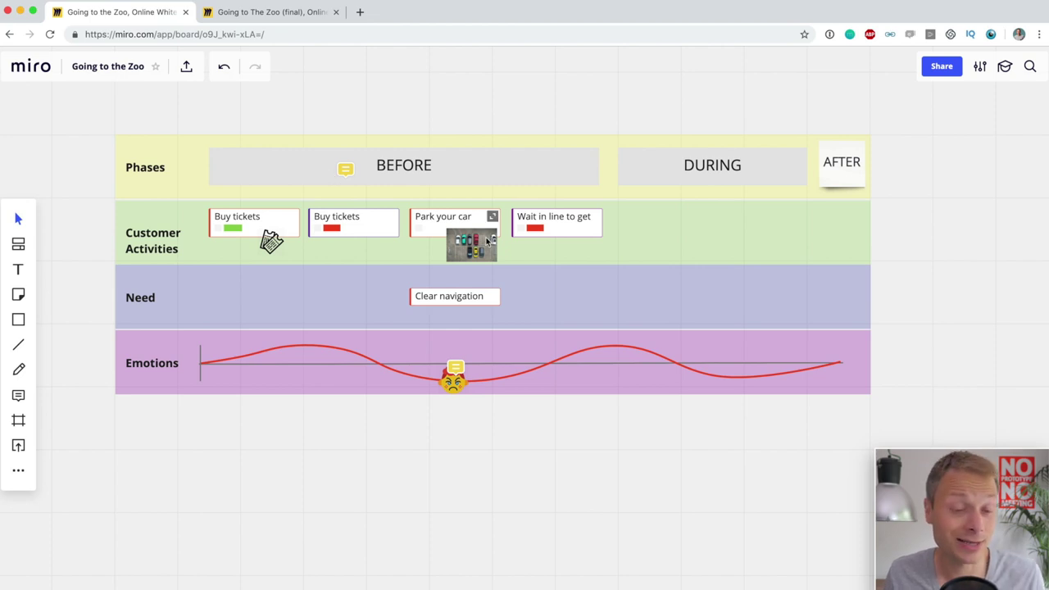
scroll(517, 289, right, 2)
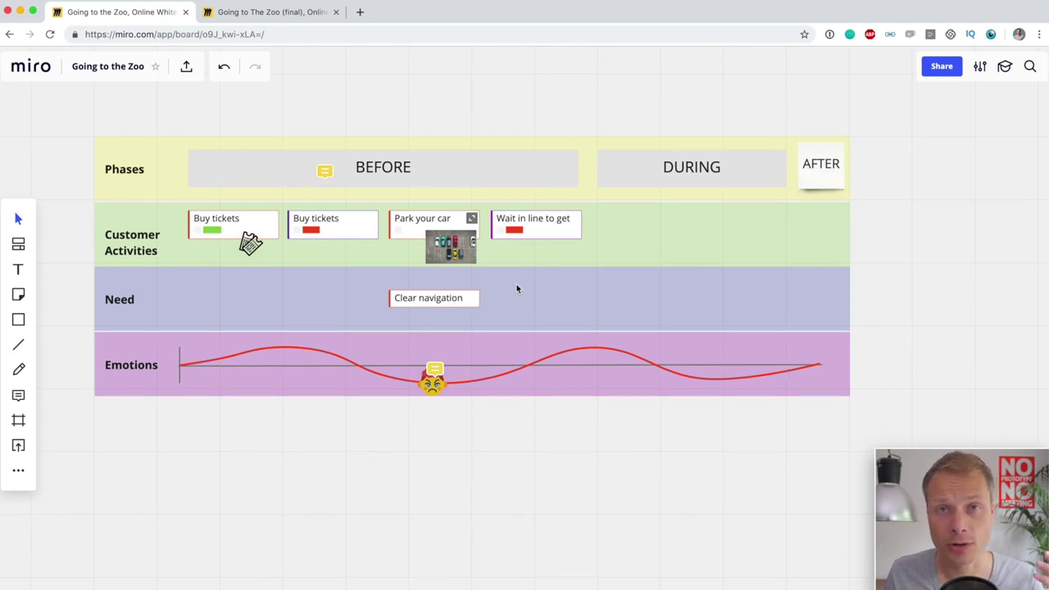
scroll(516, 287, up, 3)
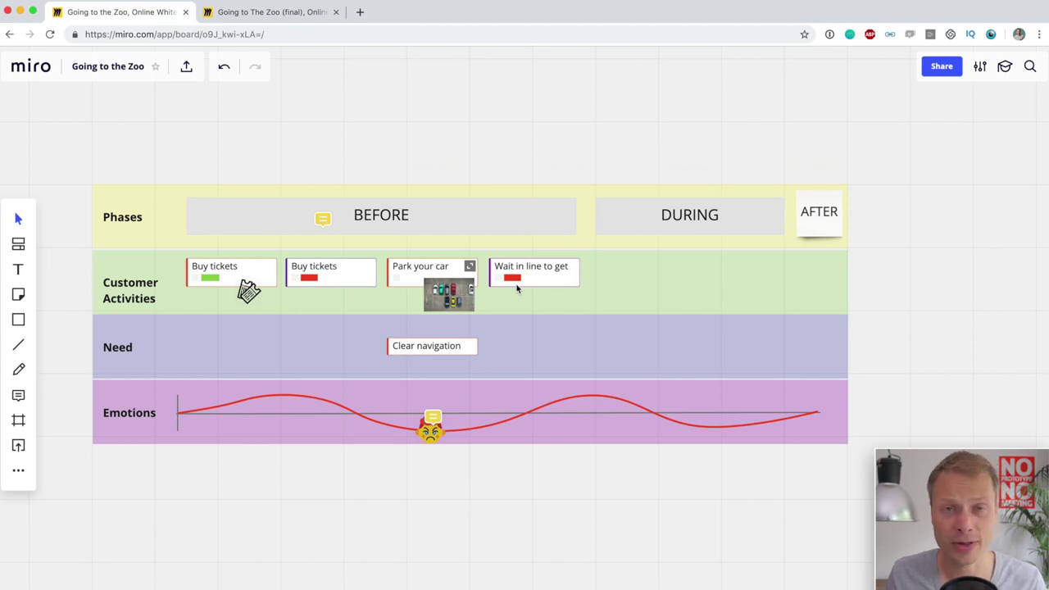
Export the board as a Small JPG image, with the capture area enlarged to cover the whole journey map
click(185, 69)
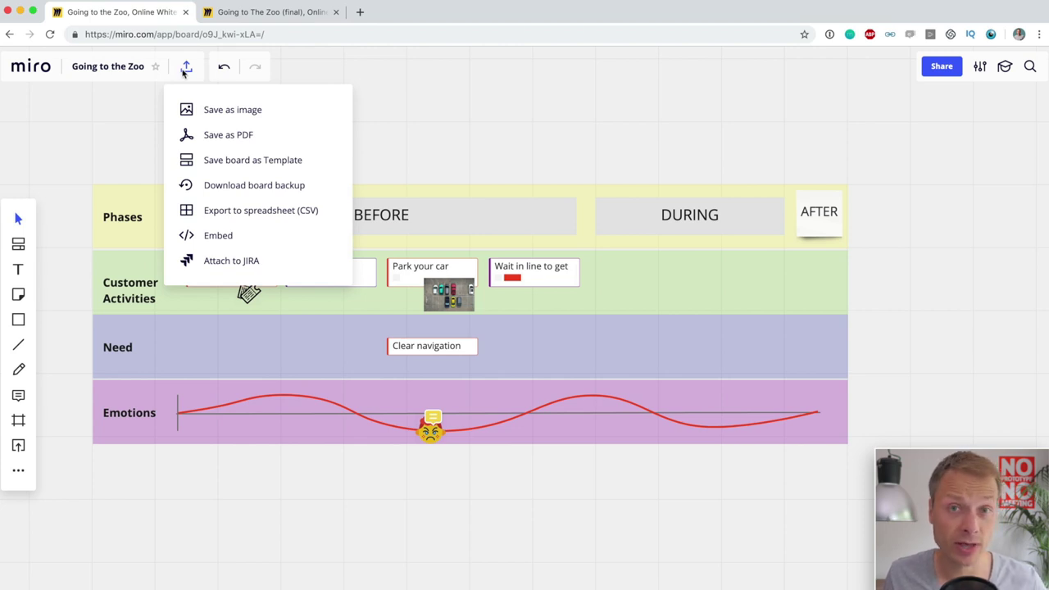
click(224, 111)
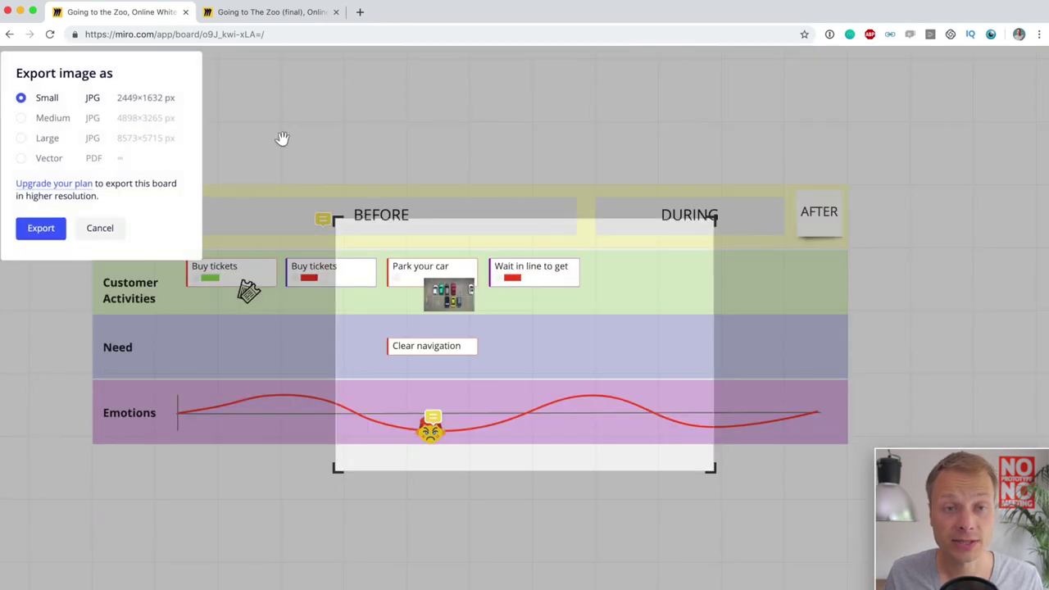
drag(338, 221, 59, 172)
drag(713, 471, 881, 475)
click(40, 233)
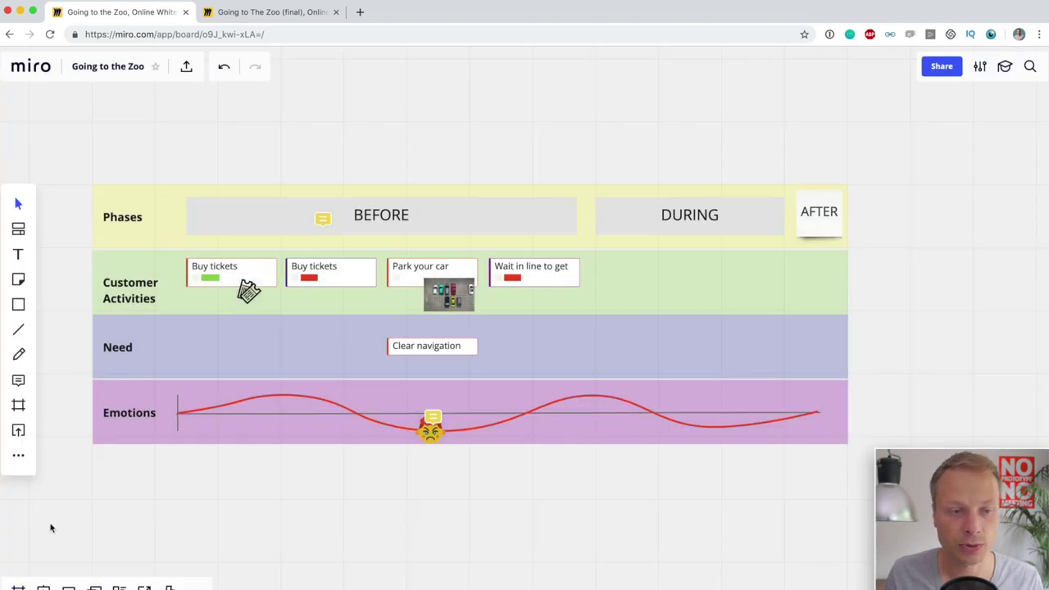
Check what saving the board as a PDF requires, and close the dialog without creating a frame
click(187, 69)
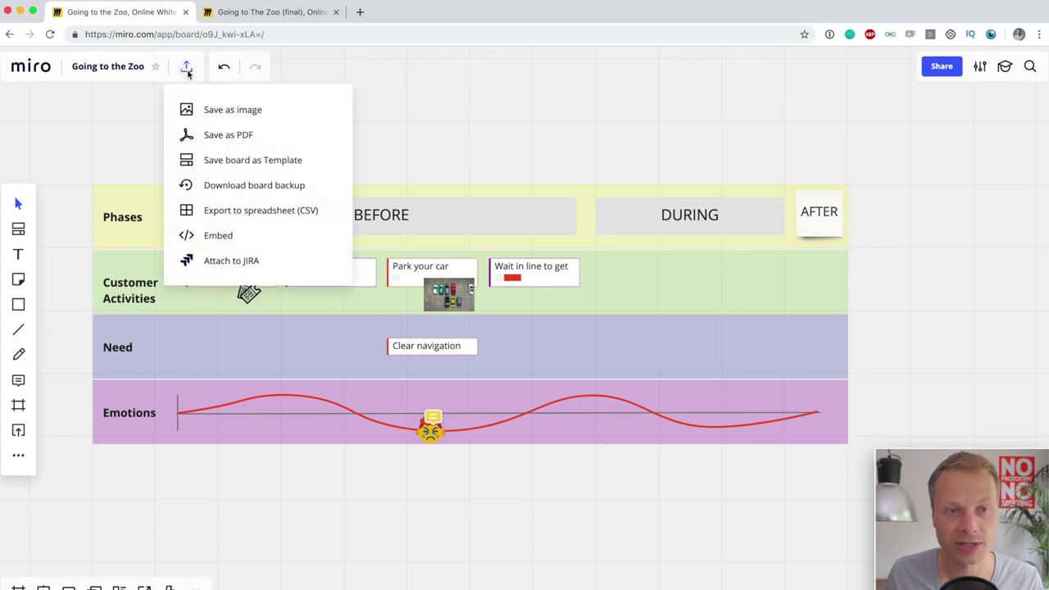
click(276, 136)
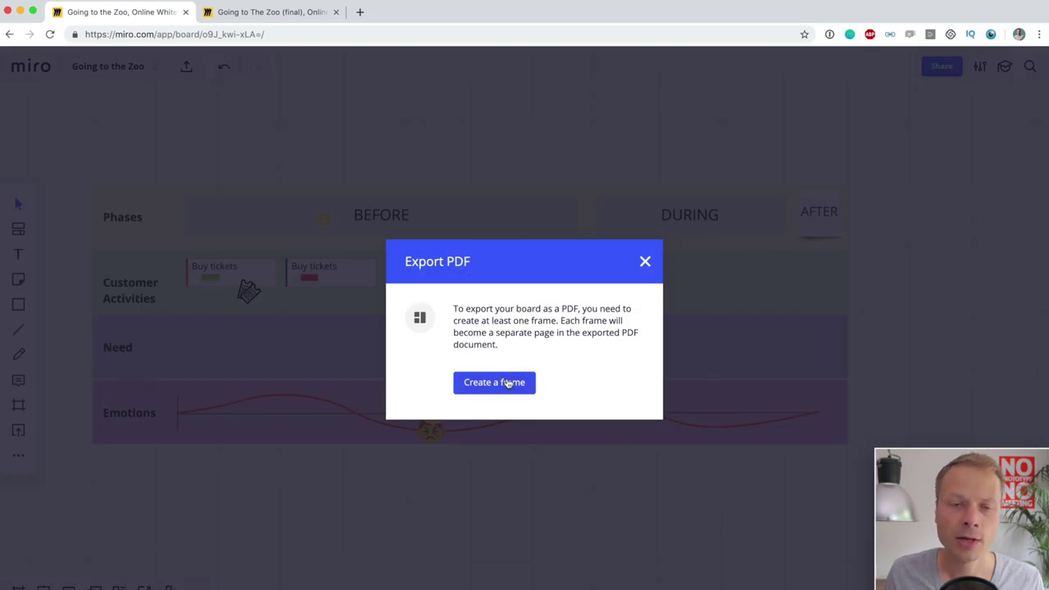
click(644, 263)
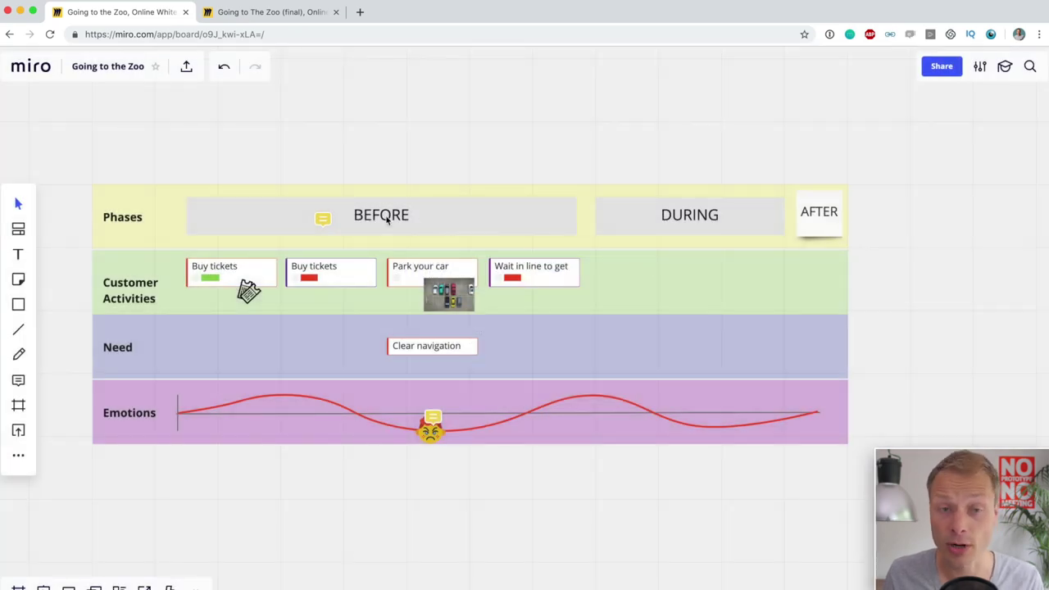